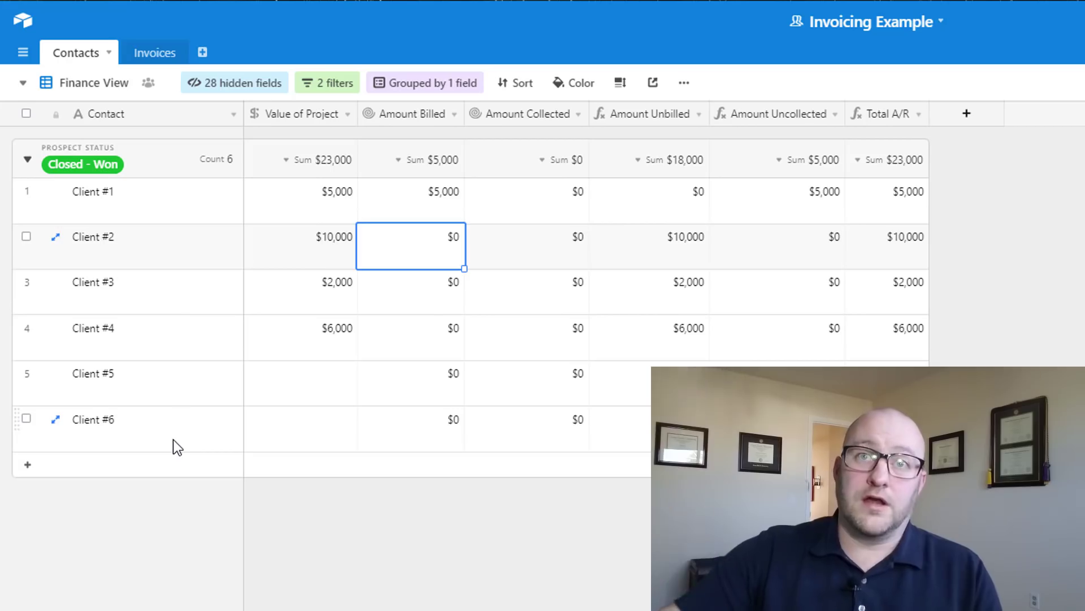
# Select Client #1's Value of Project cell in the Contacts Finance View.
pyautogui.click(295, 207)
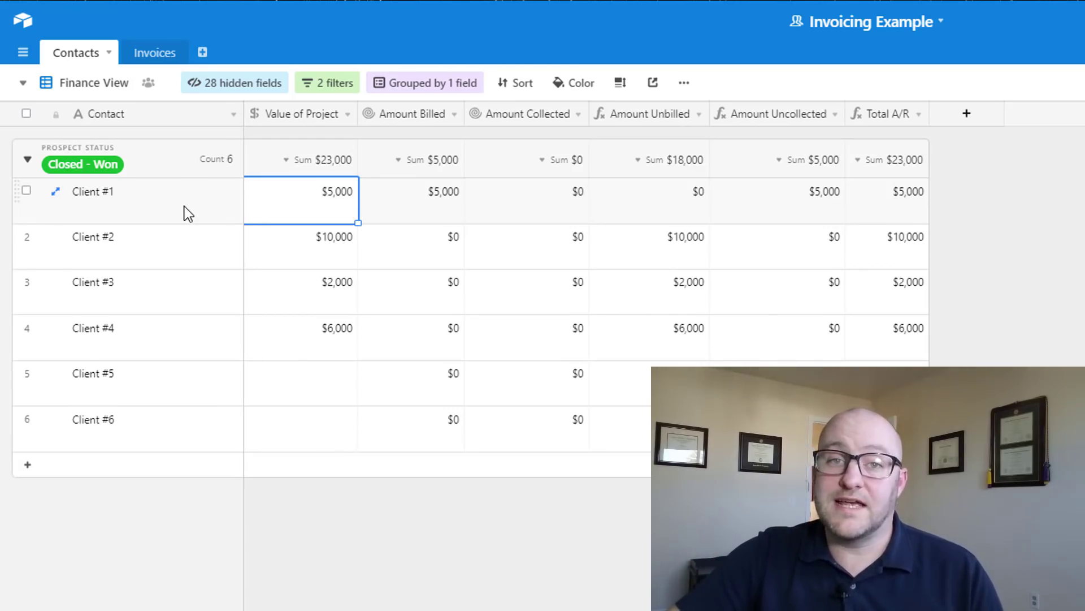
# Check invoice 1005's number, sent date and empty paid date, then return to Contacts.
pyautogui.click(154, 54)
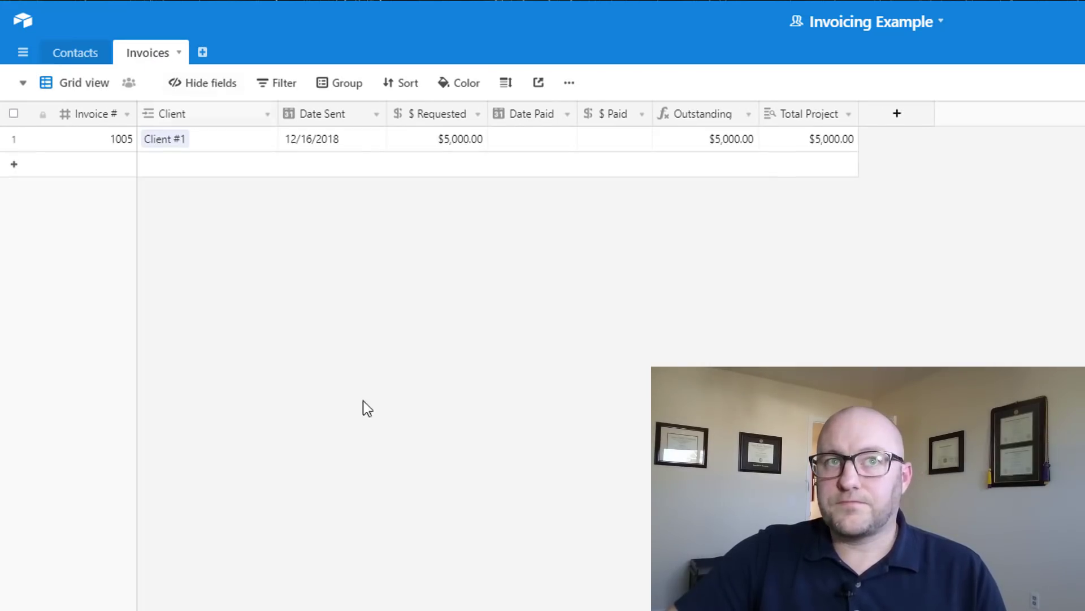
pyautogui.click(94, 138)
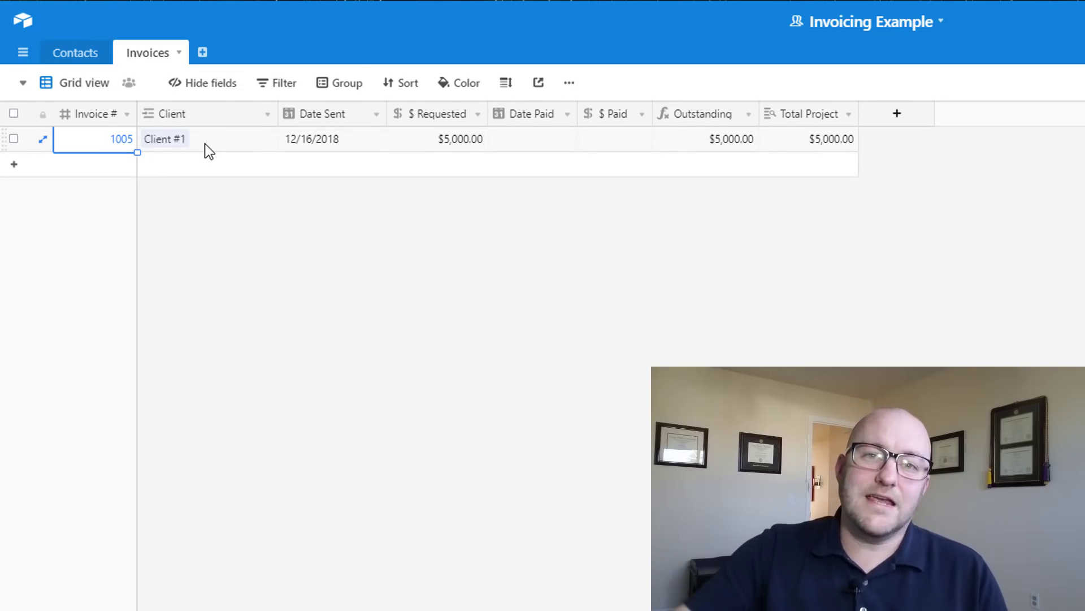
pyautogui.click(348, 144)
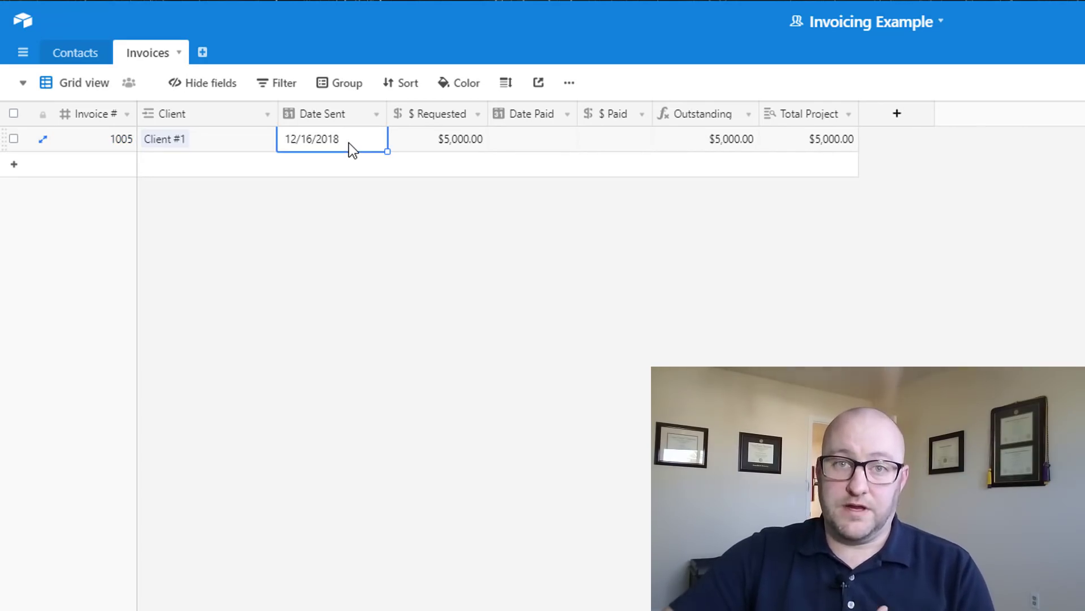
pyautogui.click(538, 148)
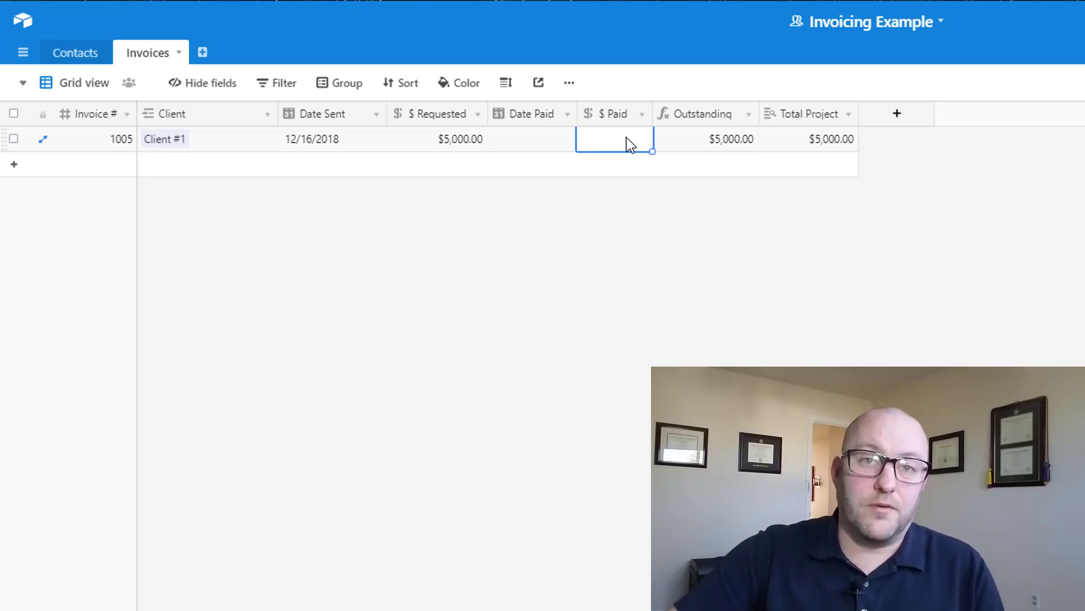
pyautogui.click(82, 56)
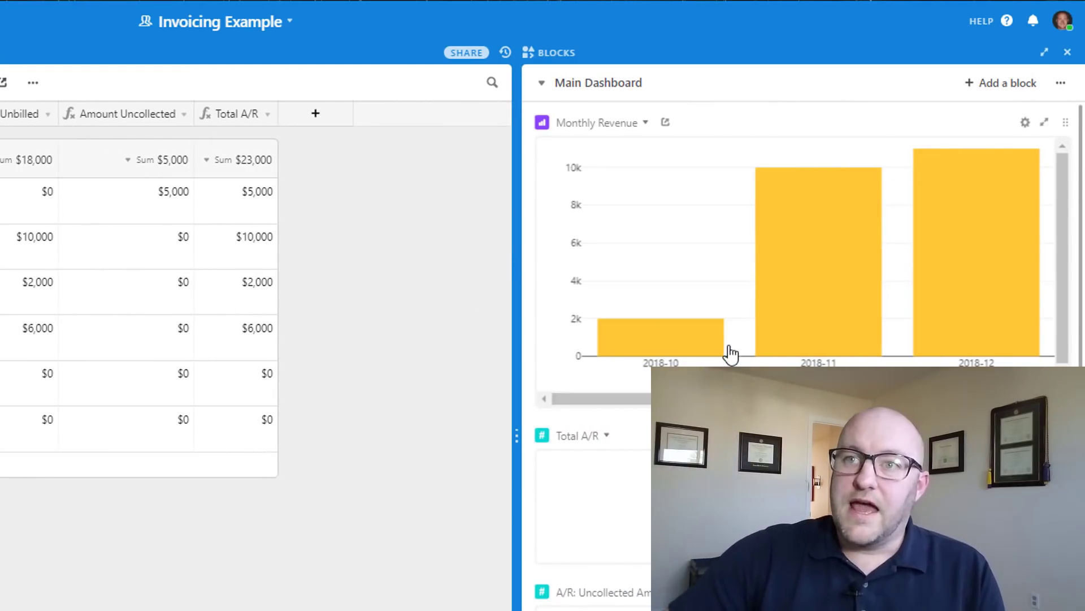
# Inspect the Monthly Revenue chart bars for 2018-10 through 2018-12 on the Main Dashboard.
pyautogui.moveTo(720, 348)
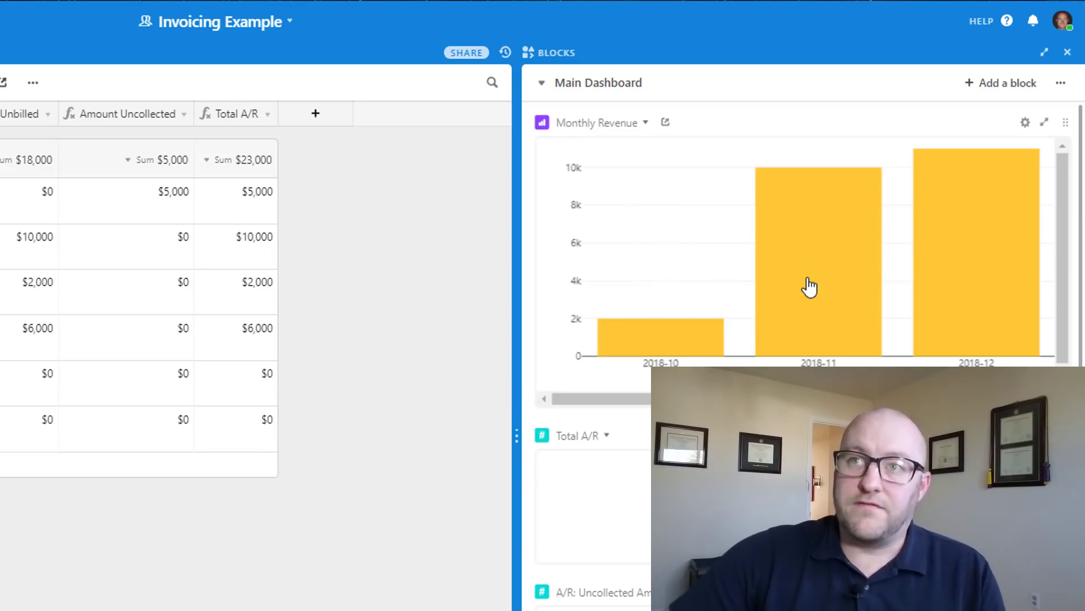
pyautogui.moveTo(829, 282)
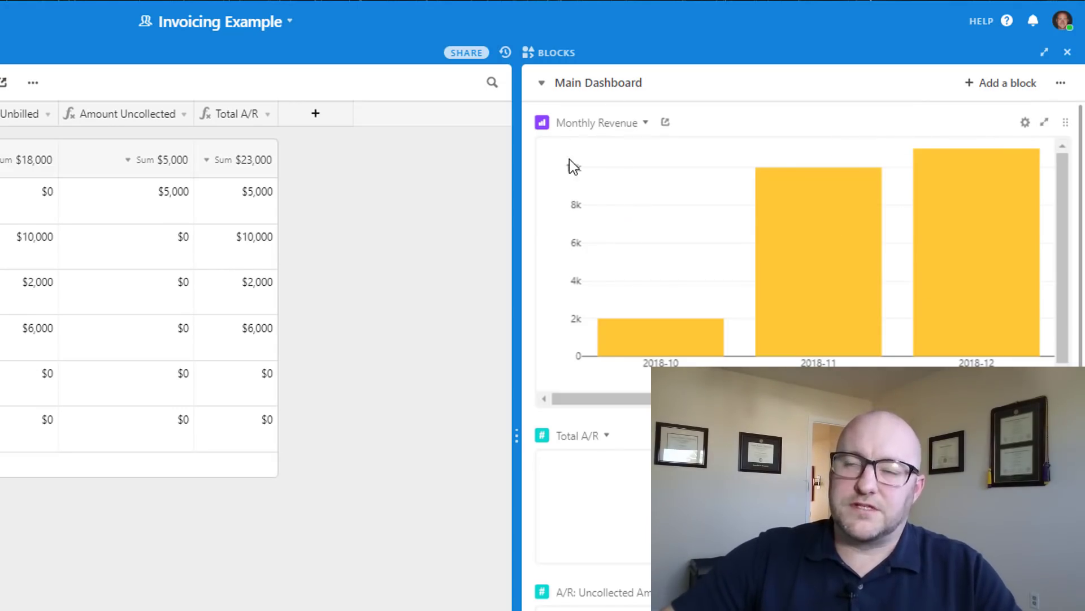
pyautogui.click(1024, 123)
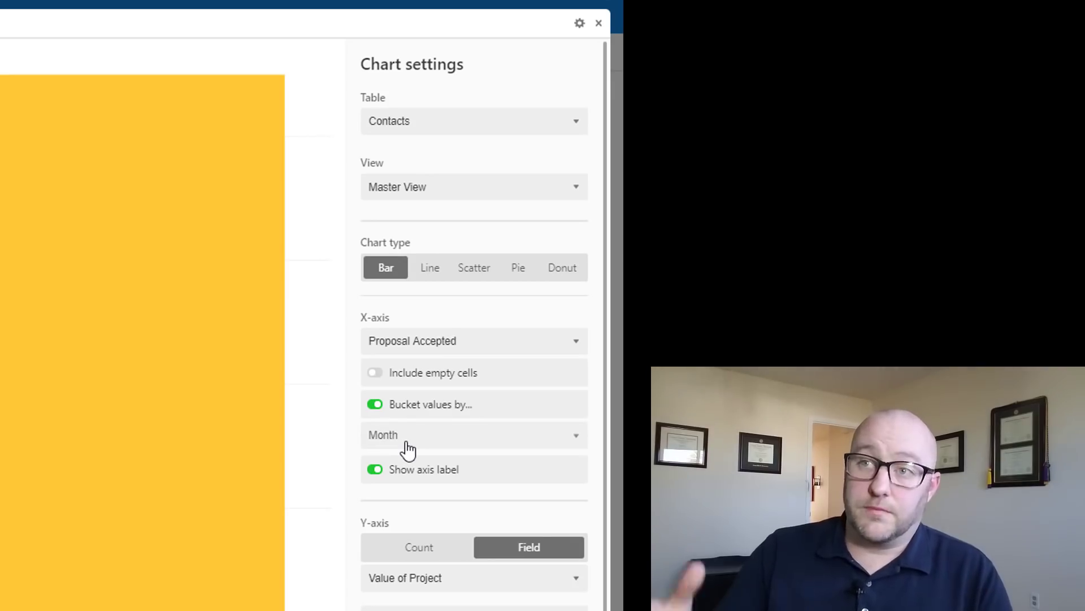
pyautogui.scroll(-3, 402, 543)
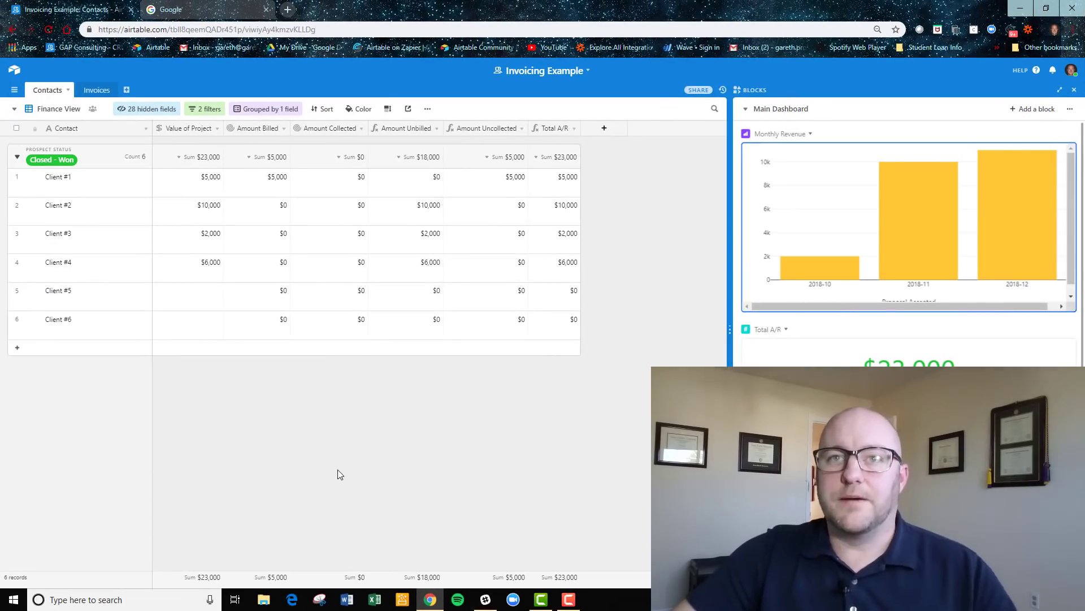
# Unhide the Proposal Accepted field and move it right after the Contact column.
pyautogui.click(191, 304)
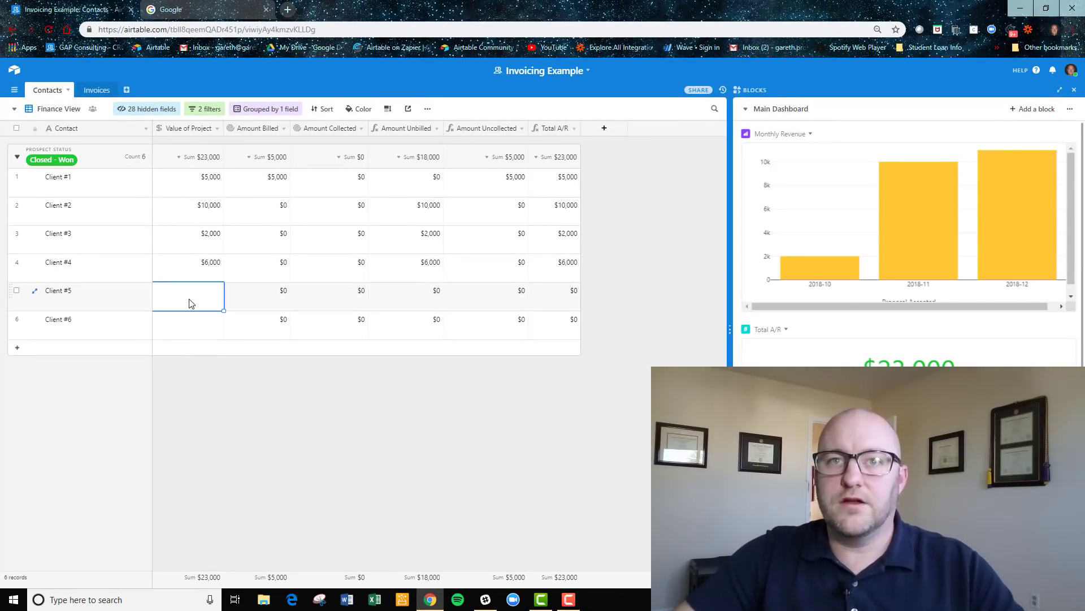
pyautogui.click(146, 108)
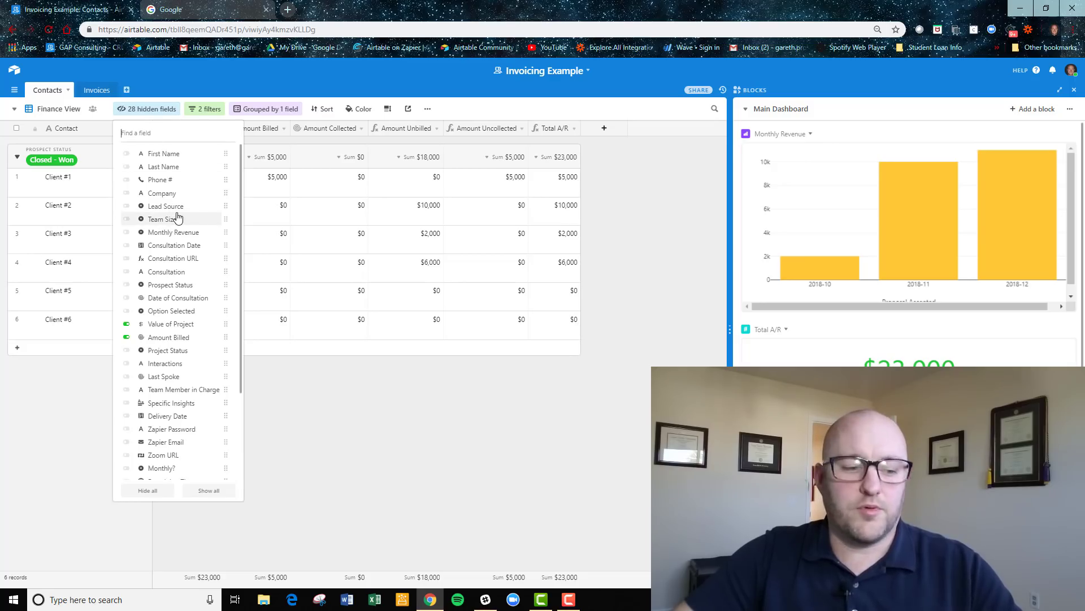
pyautogui.write('pr')
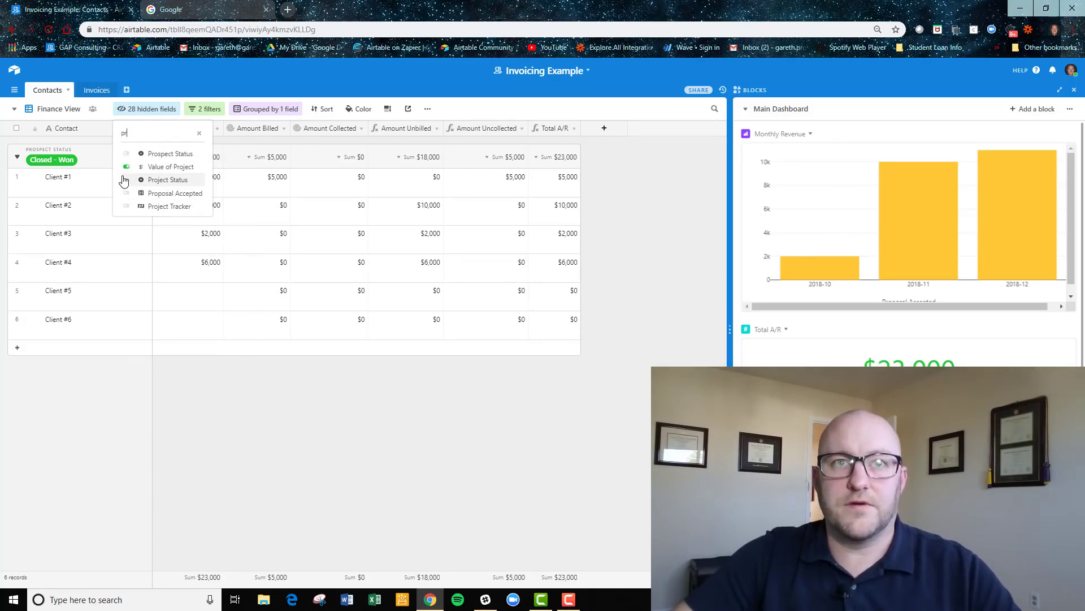
pyautogui.click(204, 298)
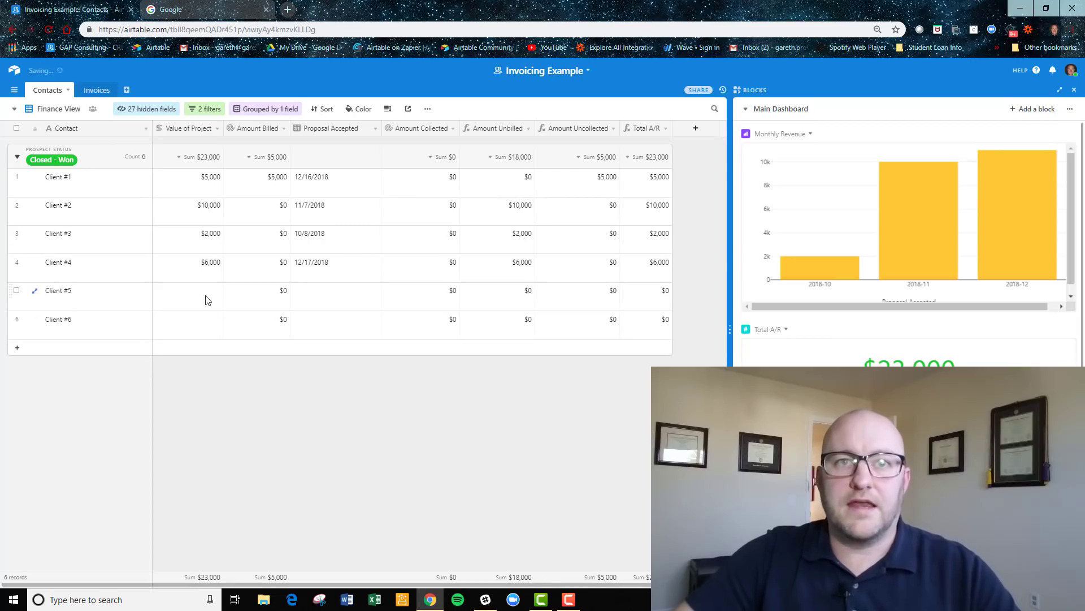
pyautogui.click(203, 298)
pyautogui.moveTo(329, 131); pyautogui.dragTo(190, 132)
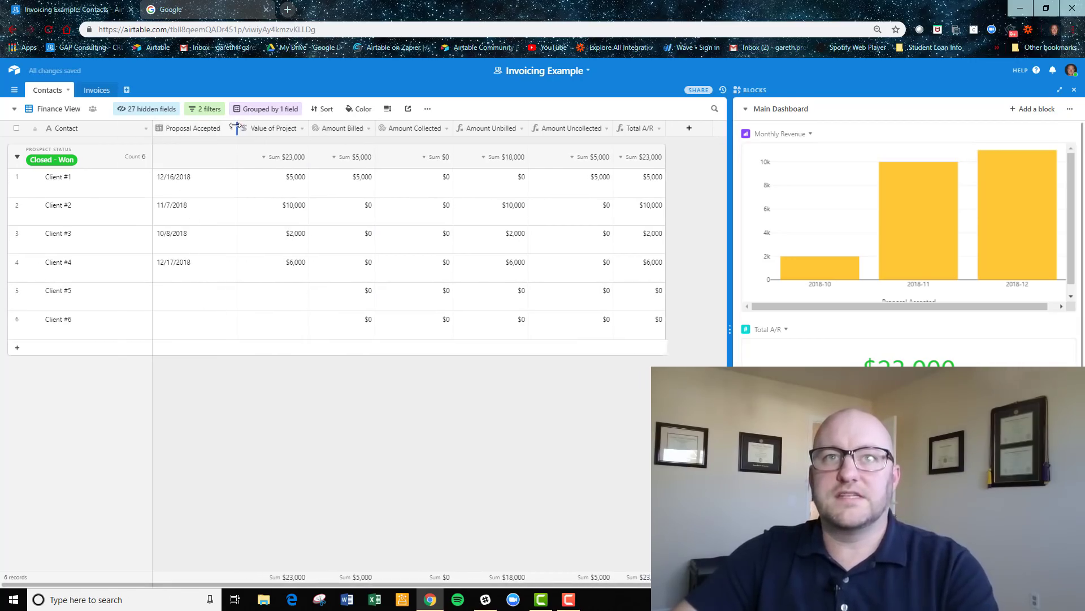
# Set Client #5's Proposal Accepted date to 12/16/2018.
pyautogui.click(177, 305)
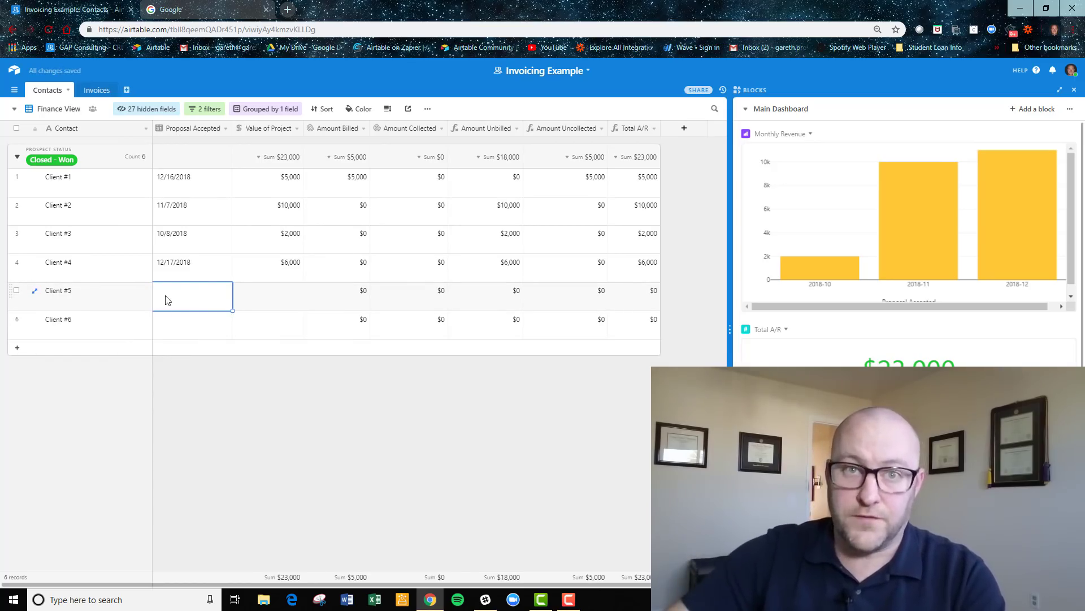
pyautogui.click(170, 299)
pyautogui.click(167, 374)
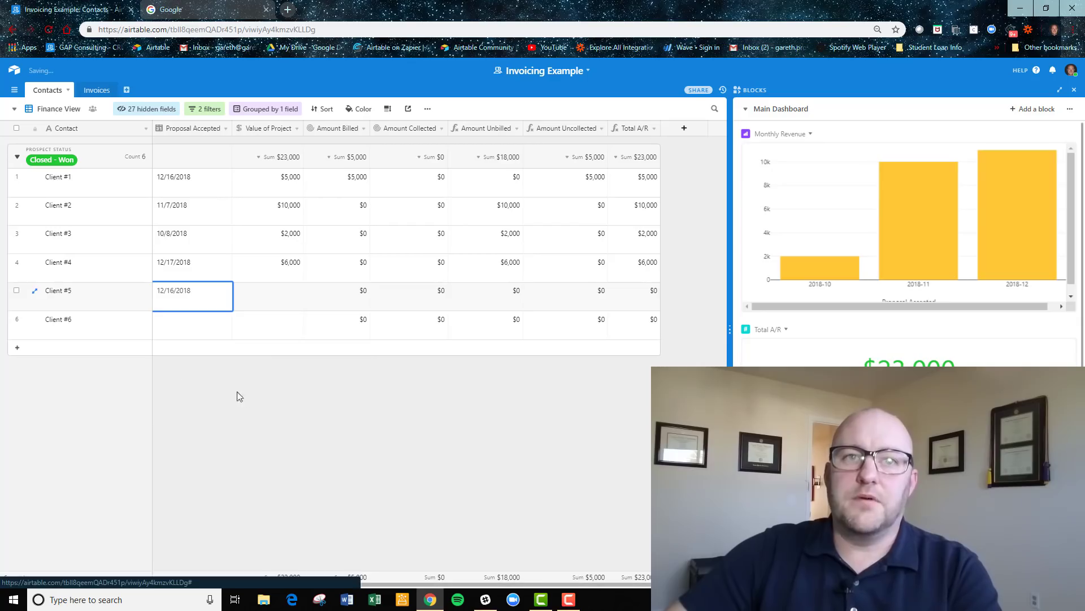
pyautogui.click(236, 391)
pyautogui.click(200, 303)
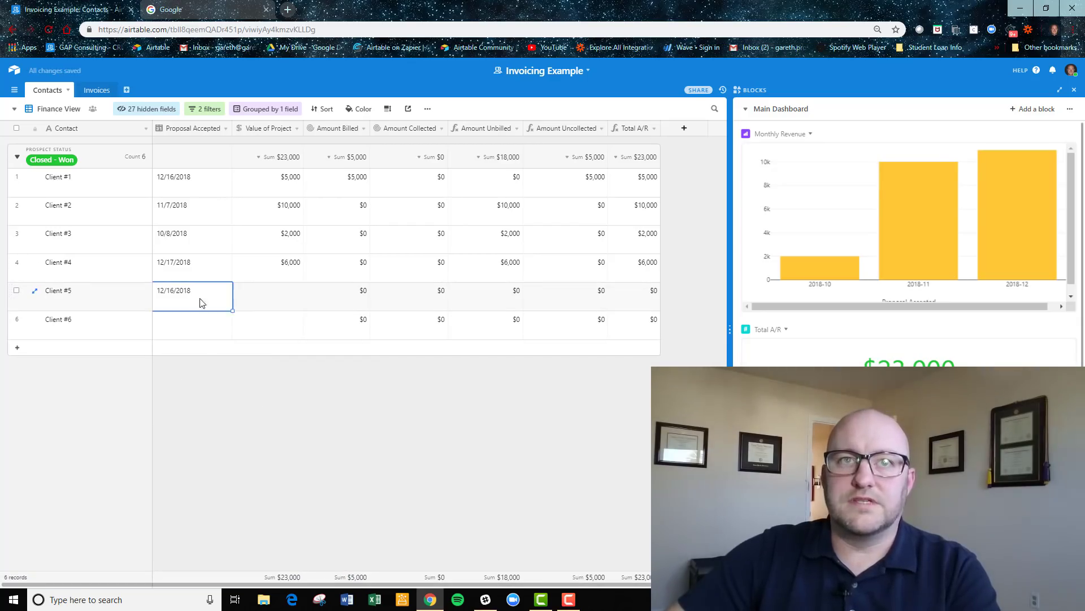
pyautogui.click(263, 297)
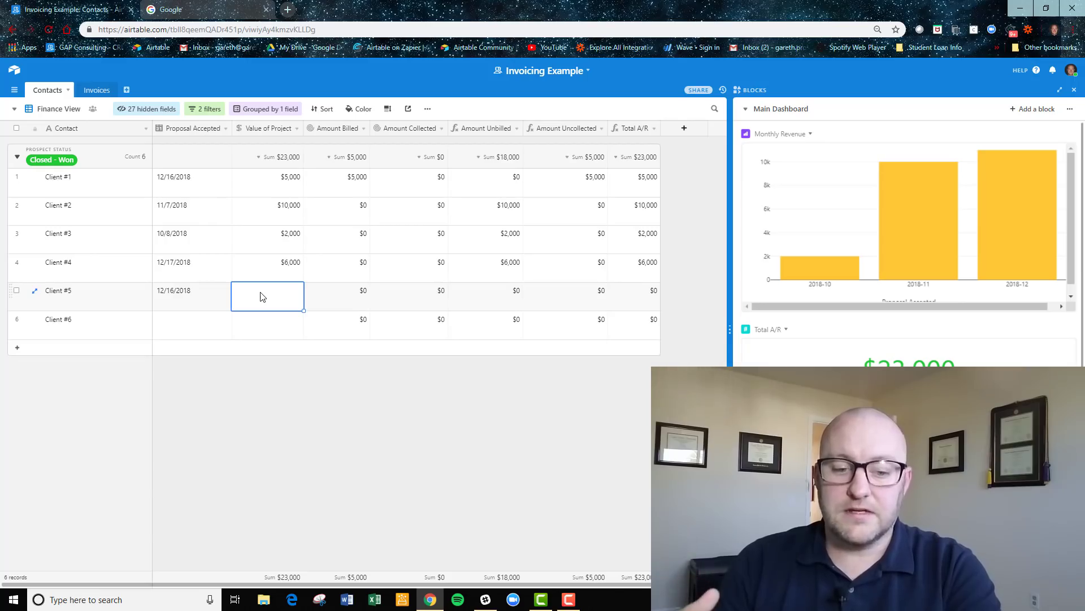
# Enter $3,000 as Client #5's Value of Project, lifting totals to $26,000.
pyautogui.write('3000')
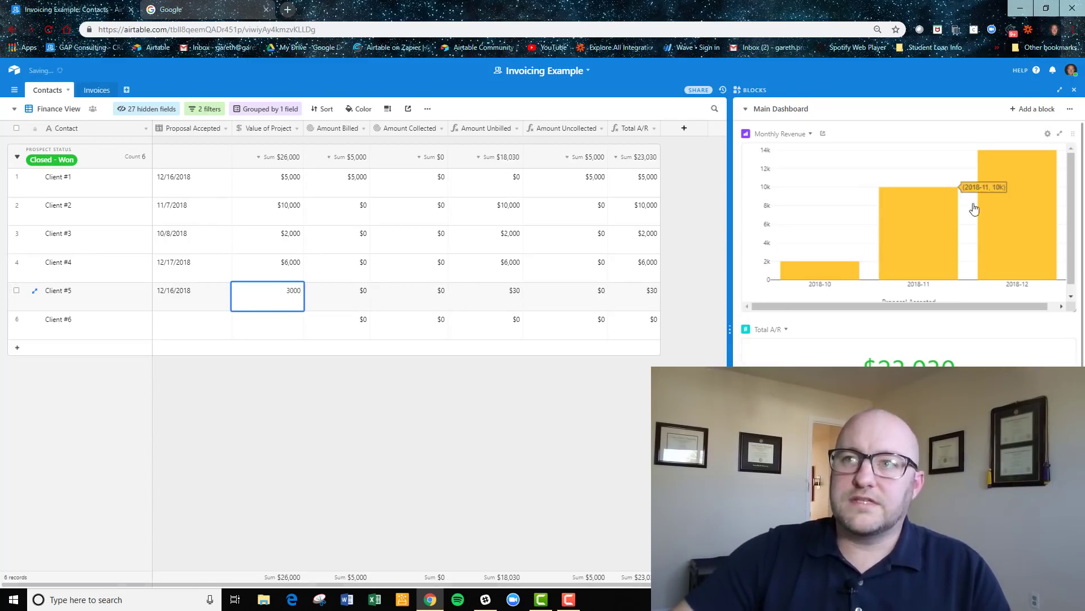
pyautogui.press('Tab')
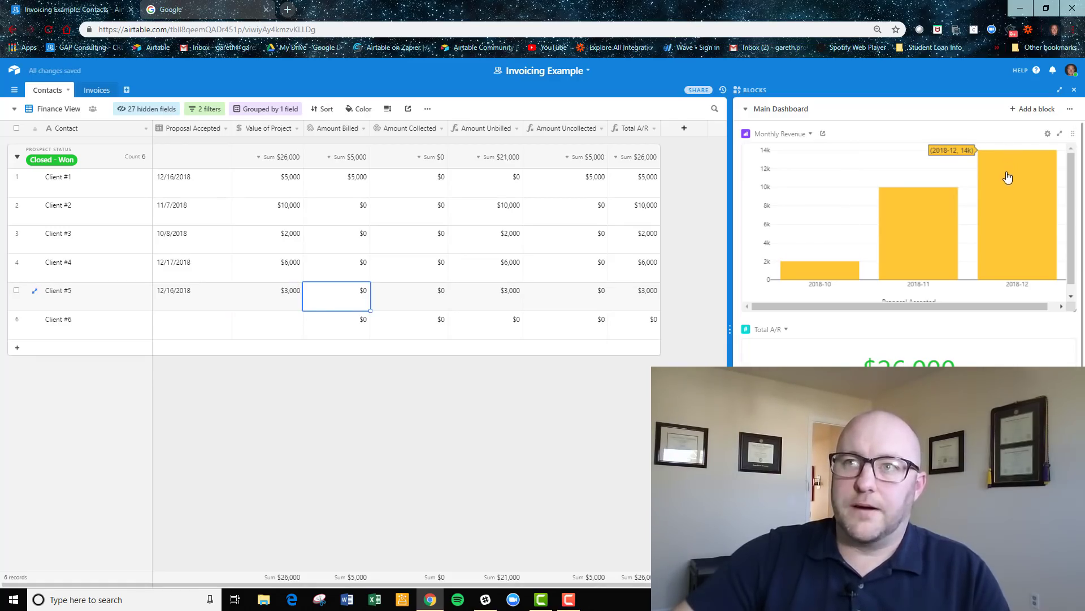
pyautogui.click(272, 306)
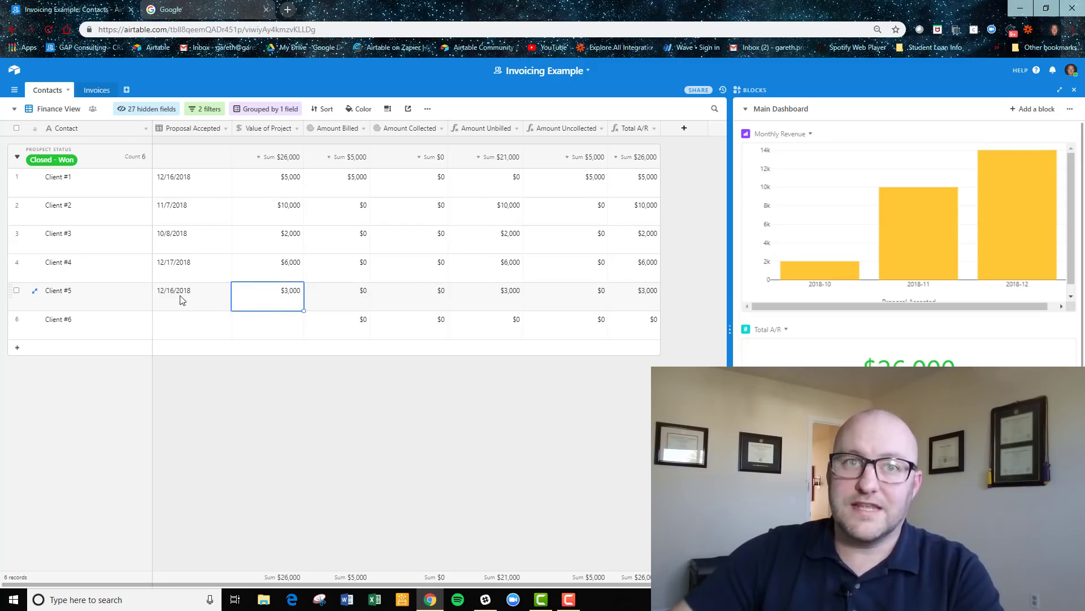
pyautogui.click(188, 295)
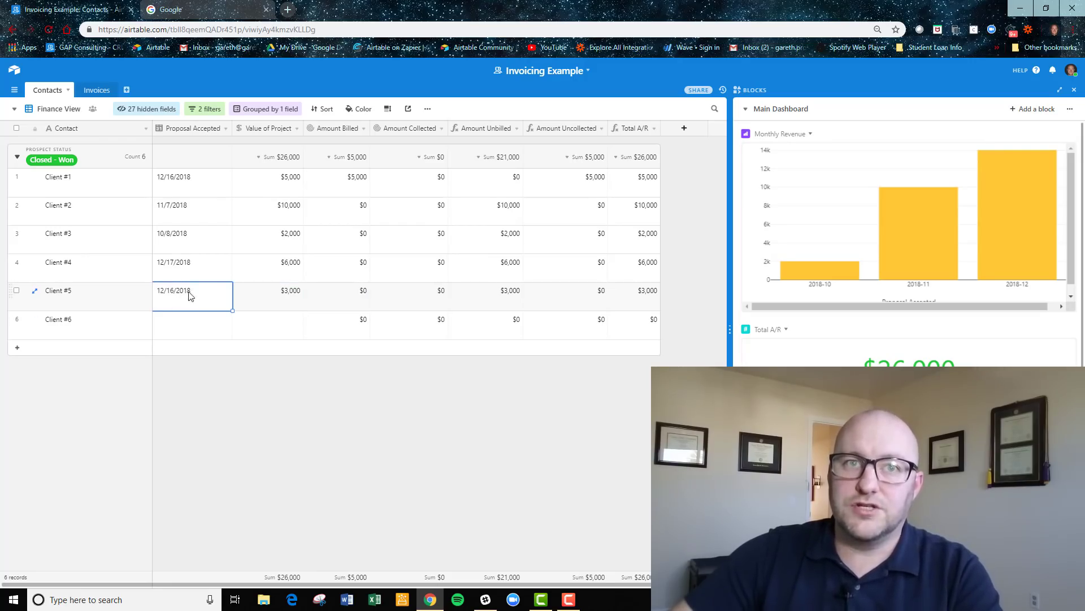
pyautogui.click(291, 301)
pyautogui.press('Delete')
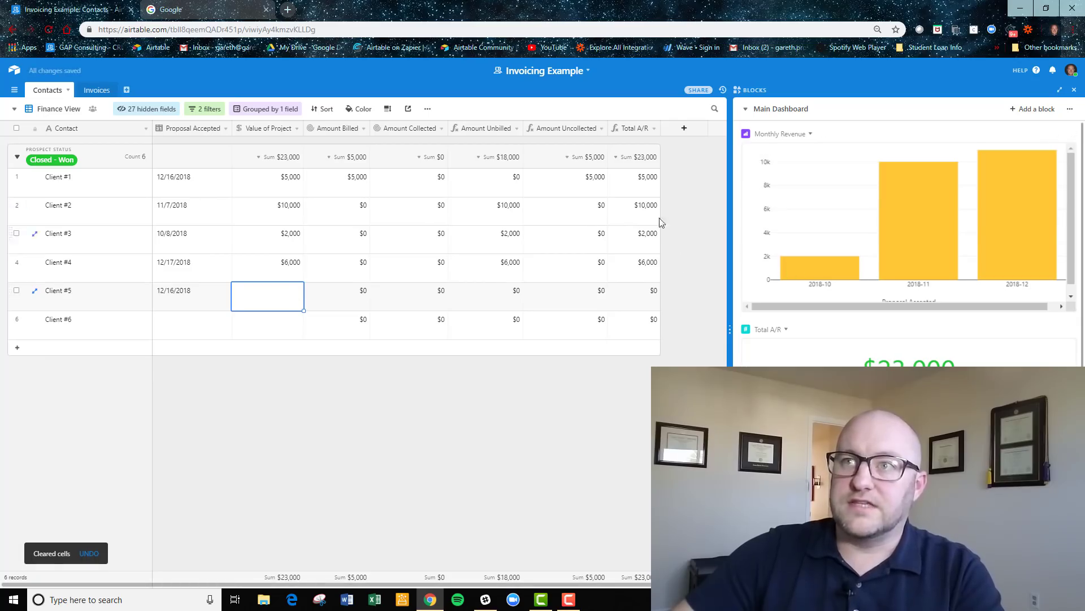
pyautogui.moveTo(999, 160)
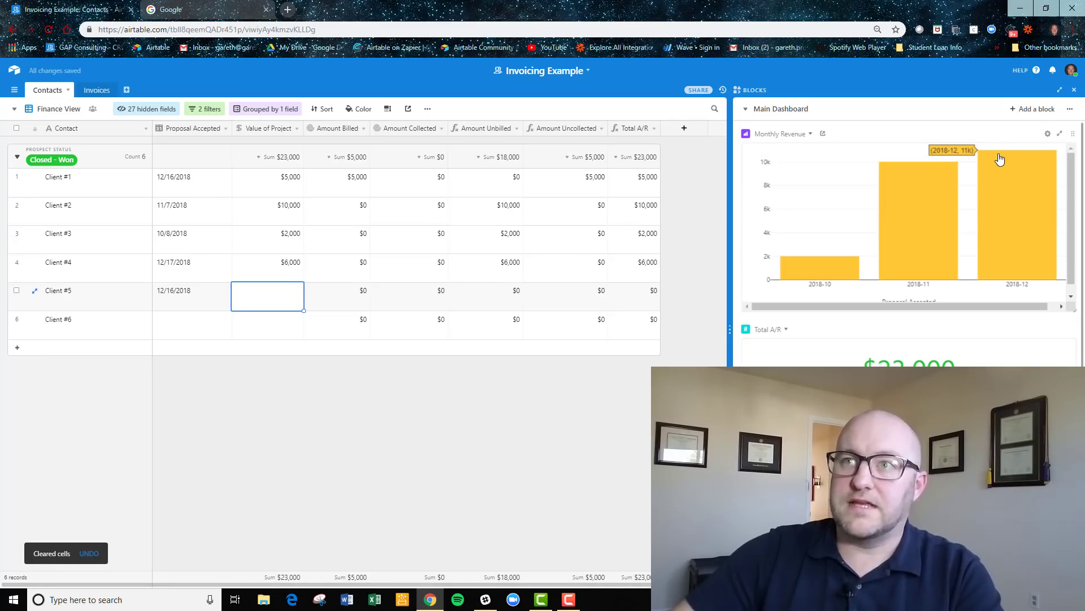
pyautogui.write('3000')
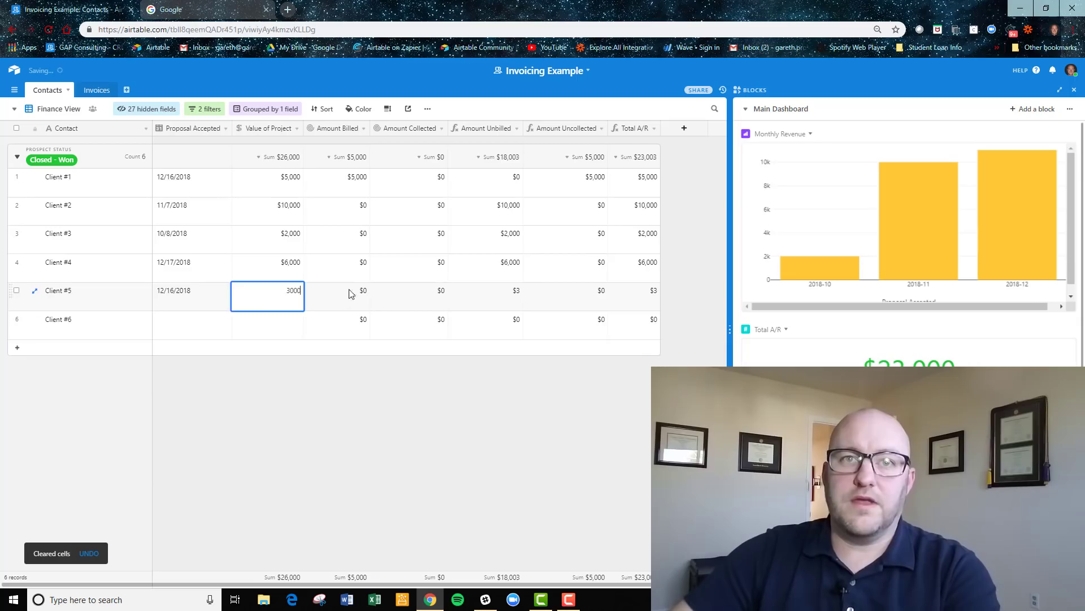
pyautogui.click(351, 294)
pyautogui.moveTo(1028, 166)
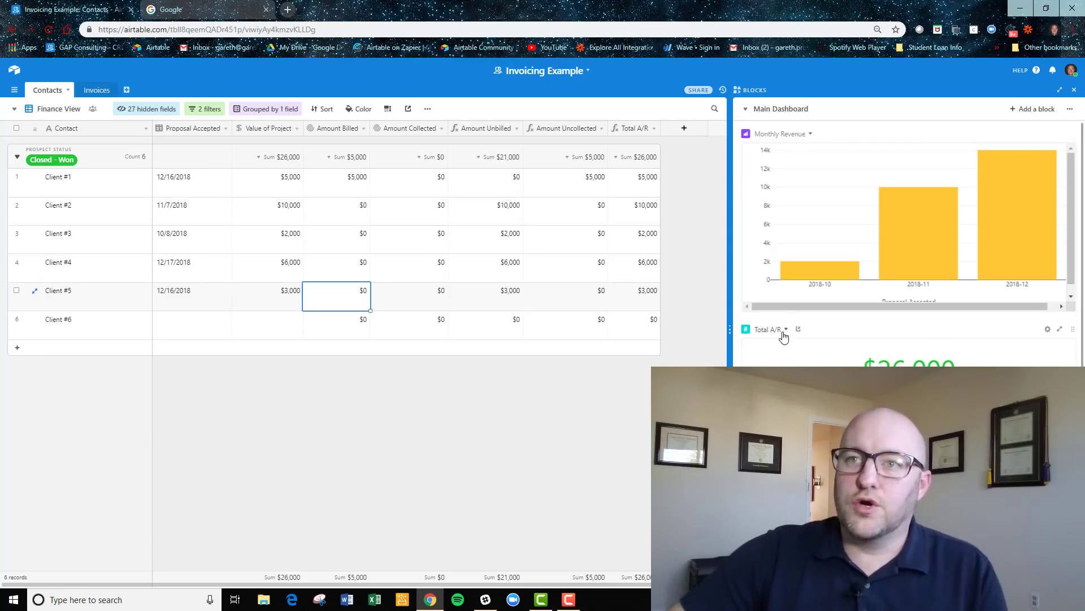
pyautogui.click(1047, 329)
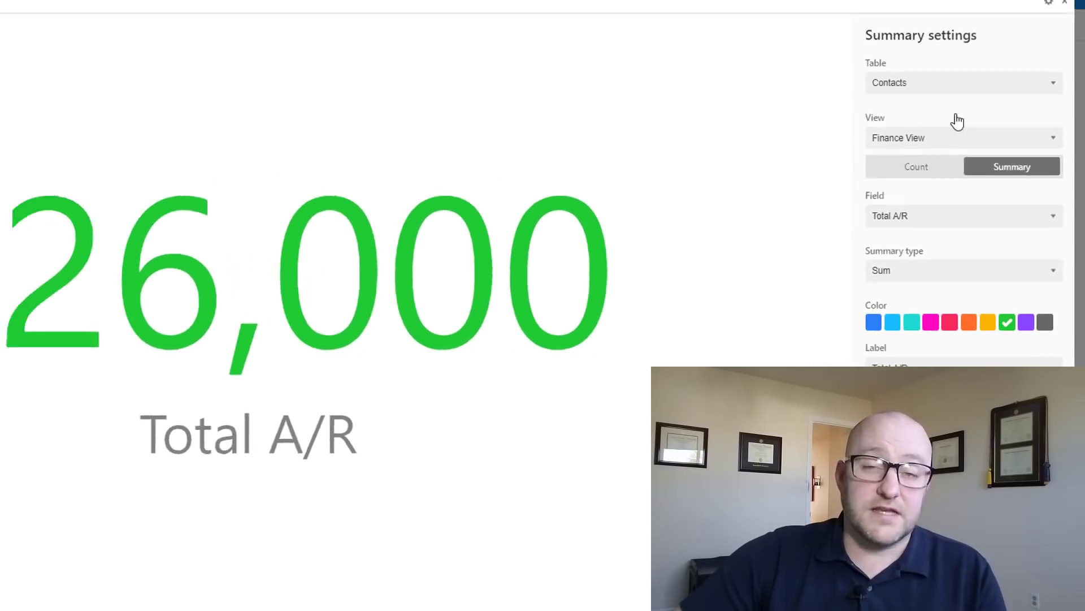
pyautogui.click(1069, 93)
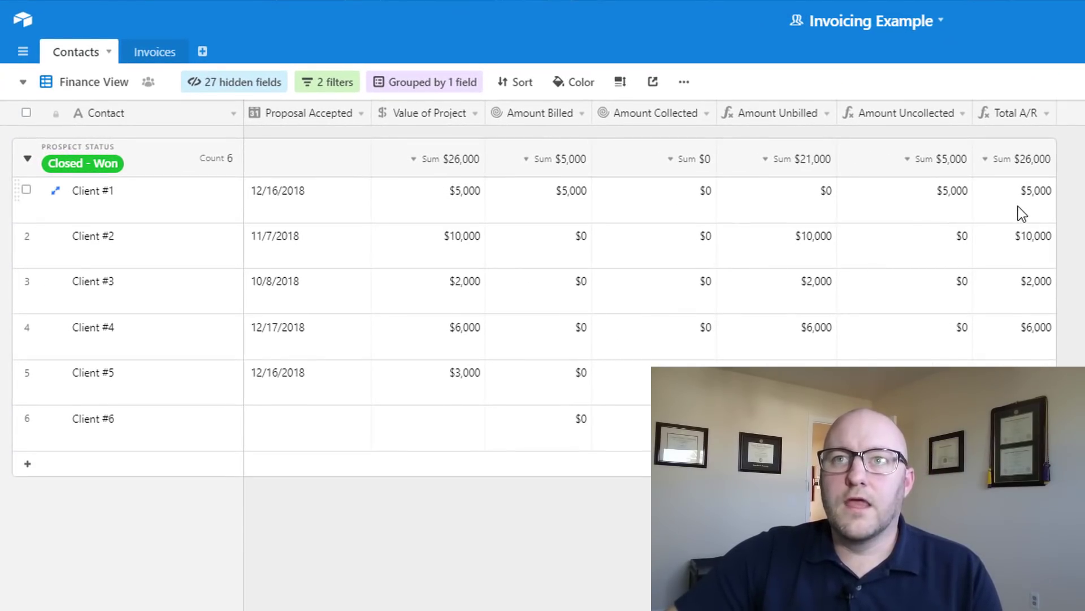
pyautogui.moveTo(1019, 206); pyautogui.dragTo(1026, 387)
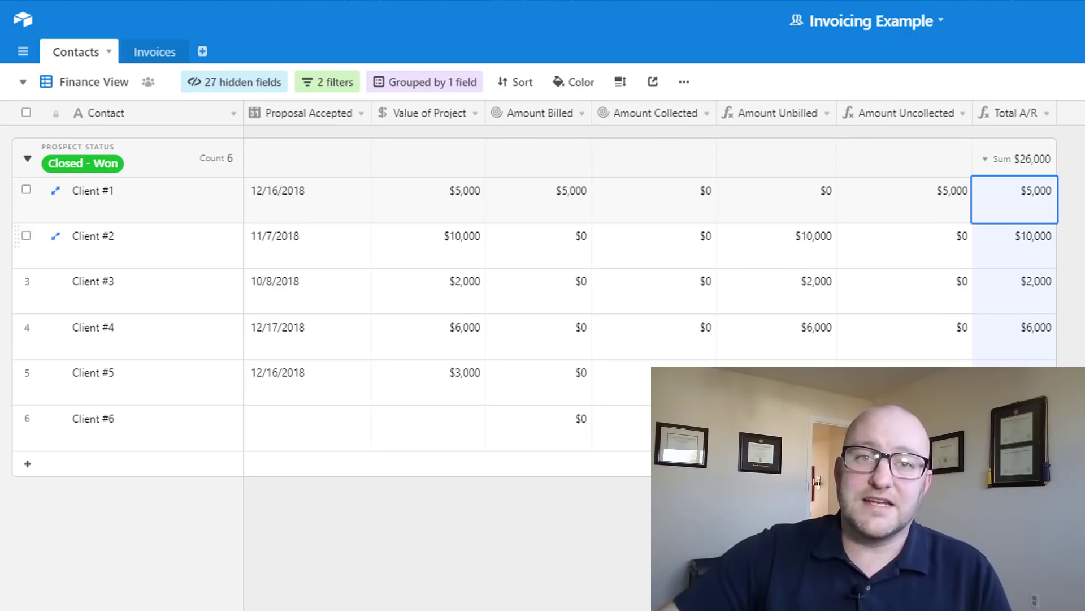
pyautogui.click(1046, 113)
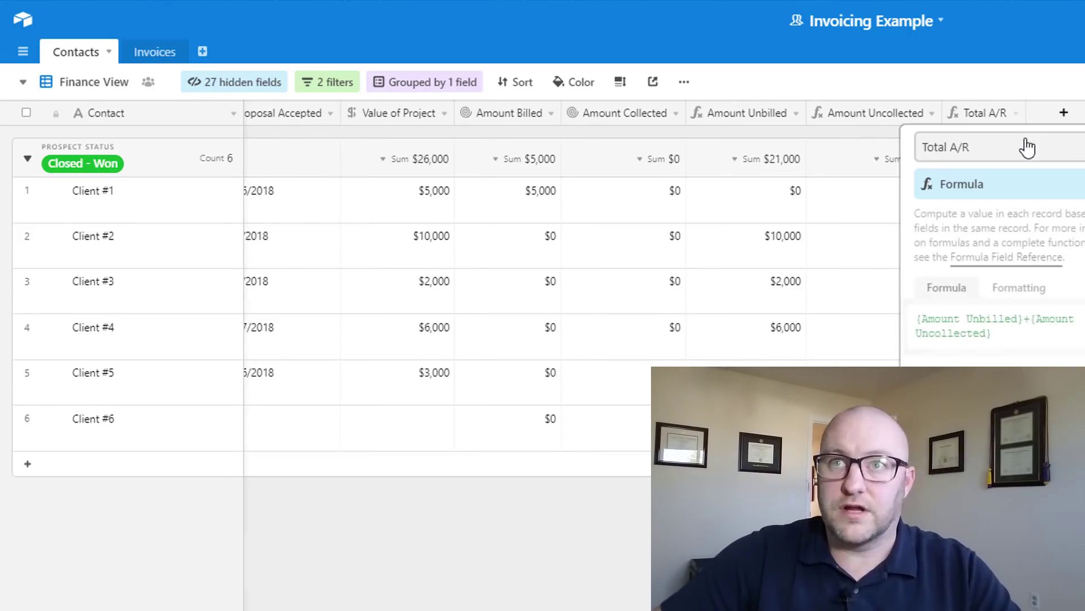
pyautogui.click(1028, 141)
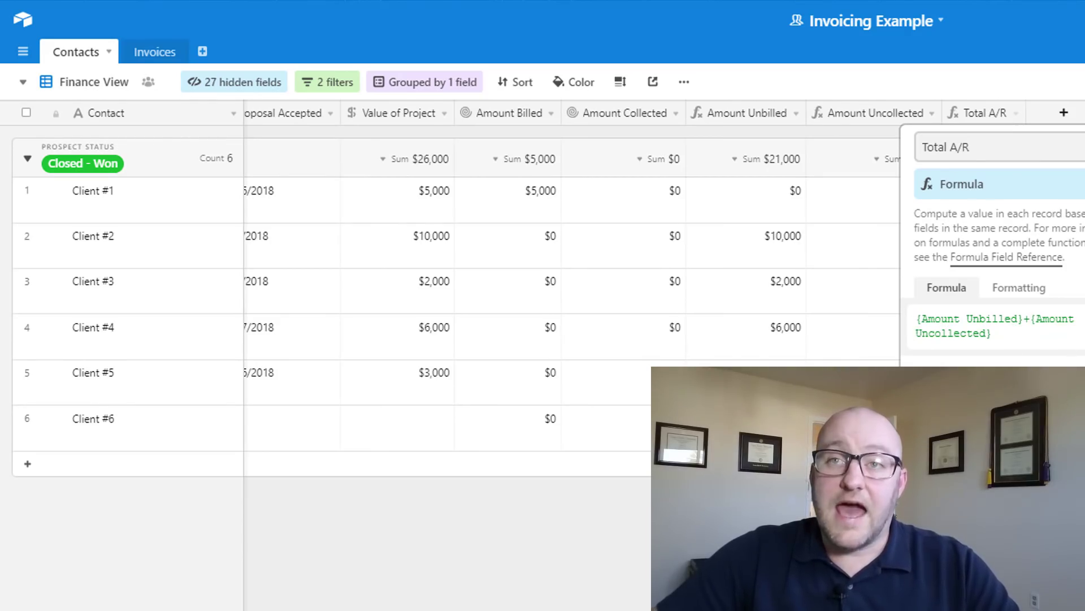
pyautogui.click(756, 237)
pyautogui.click(753, 205)
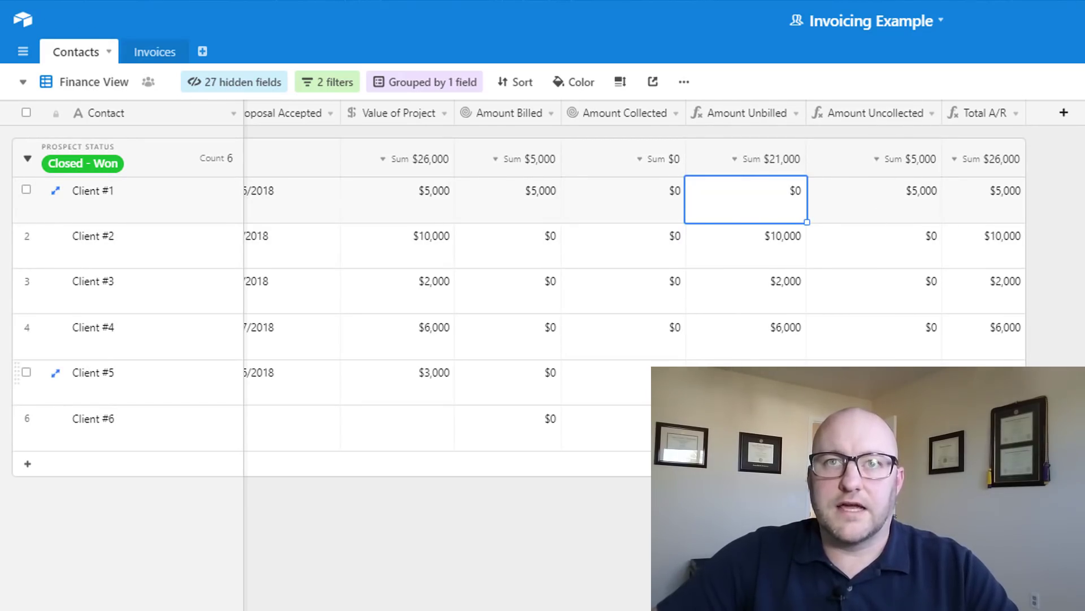
pyautogui.click(192, 216)
pyautogui.press('Right')
pyautogui.press('Right')
pyautogui.press('Right')
pyautogui.press('Right')
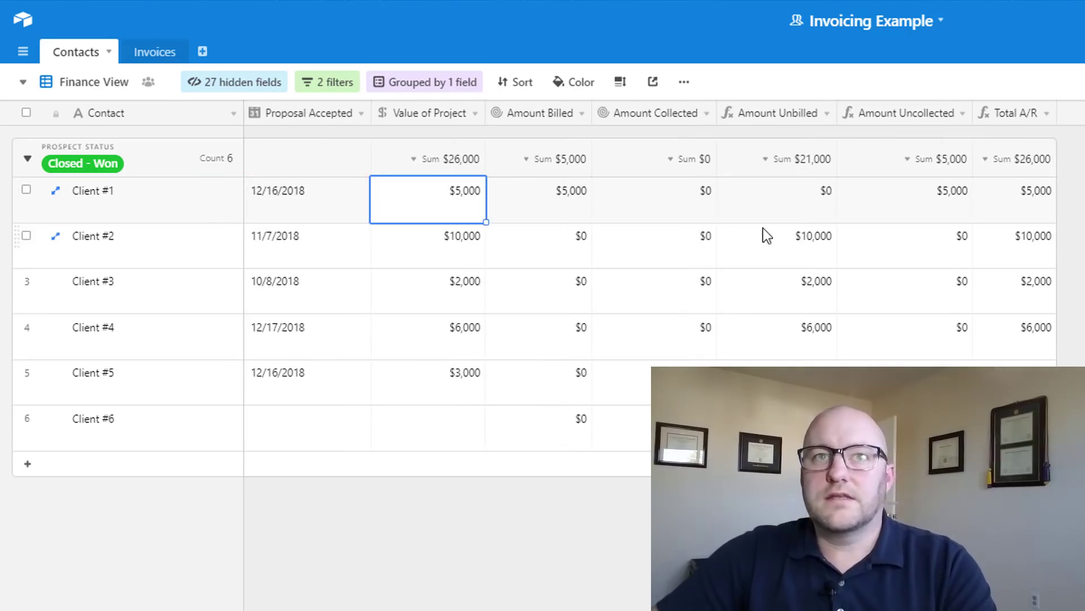
pyautogui.click(428, 203)
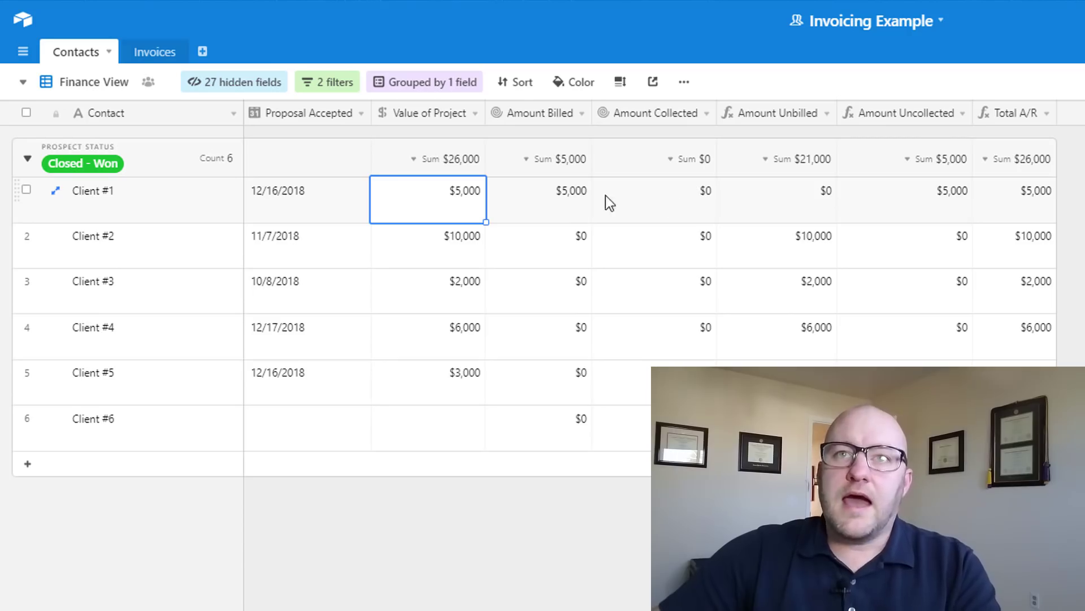
pyautogui.click(647, 198)
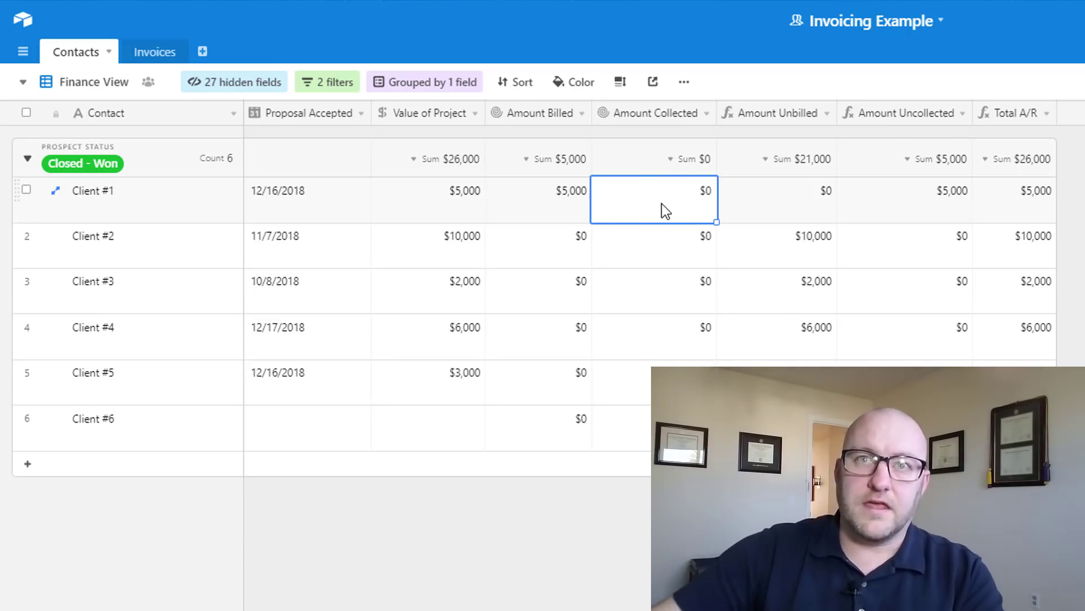
pyautogui.click(154, 54)
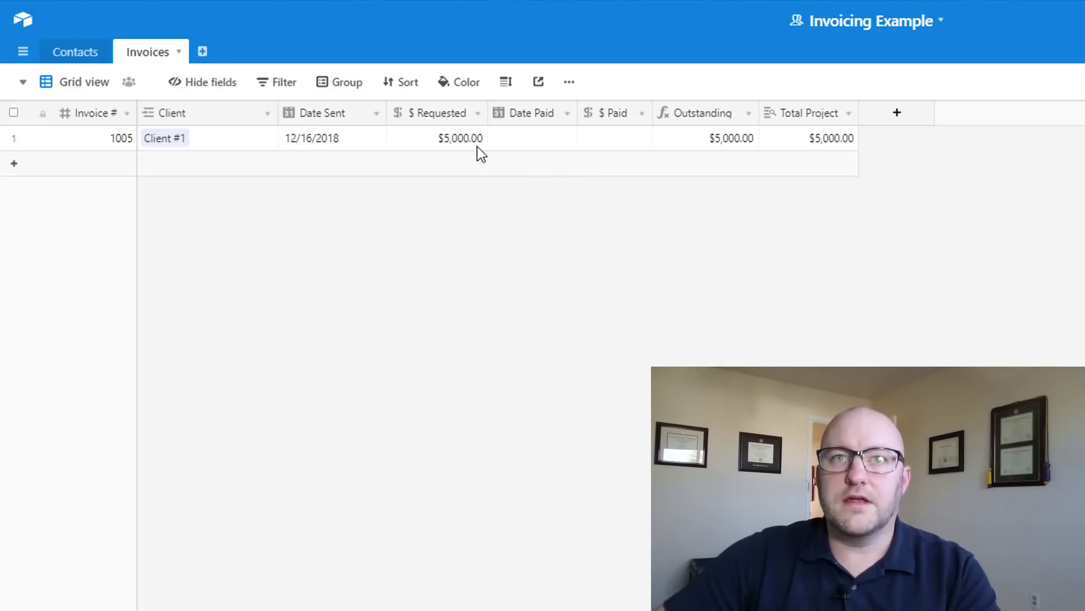
pyautogui.click(57, 51)
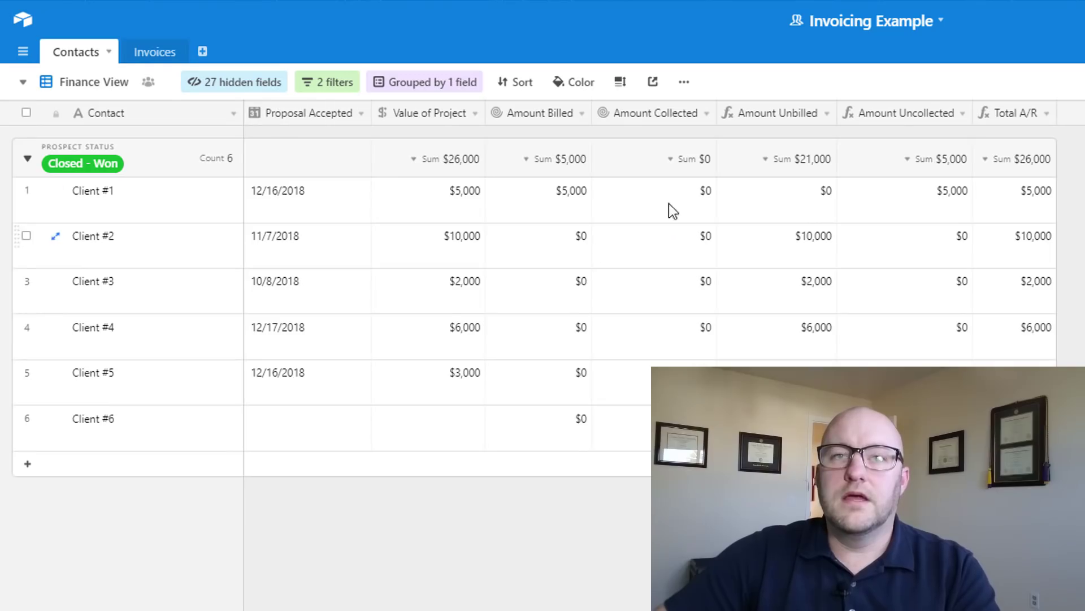
pyautogui.click(533, 198)
pyautogui.click(673, 199)
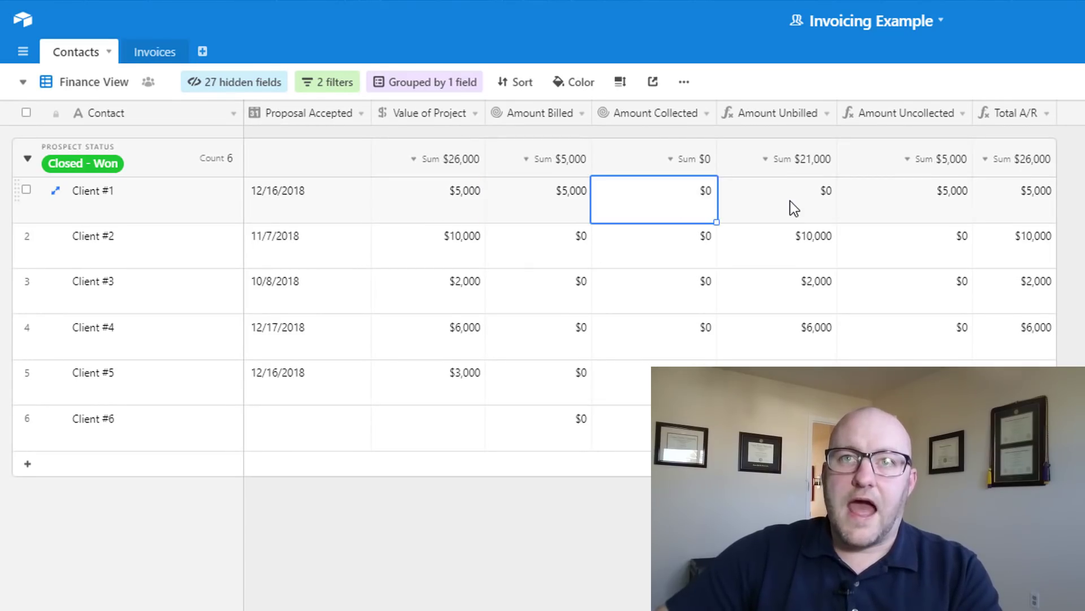
pyautogui.click(790, 201)
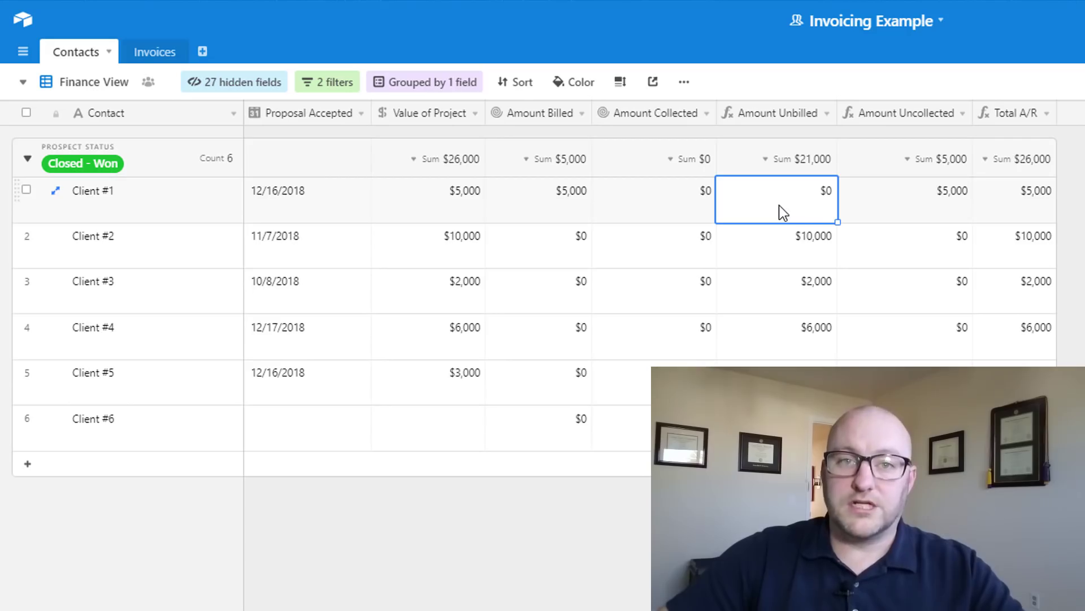
pyautogui.click(906, 196)
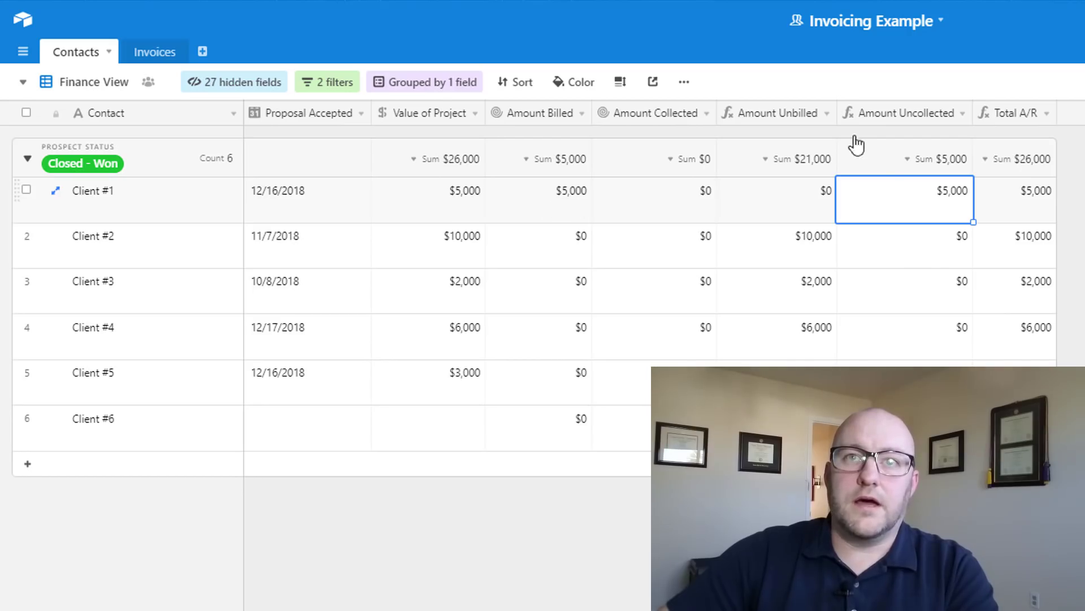
pyautogui.click(962, 115)
pyautogui.click(949, 137)
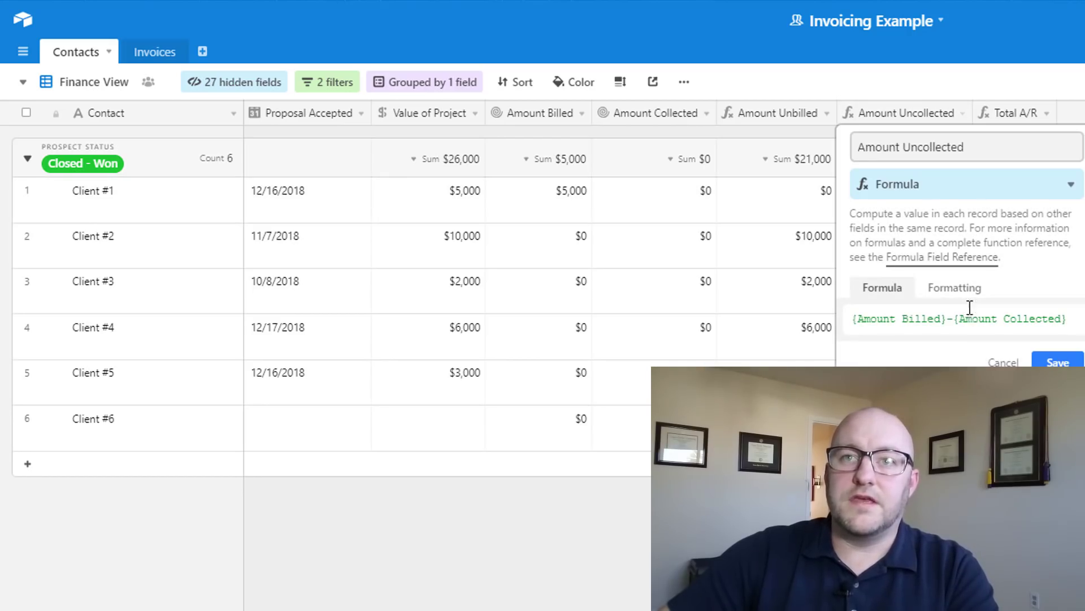
pyautogui.click(1057, 362)
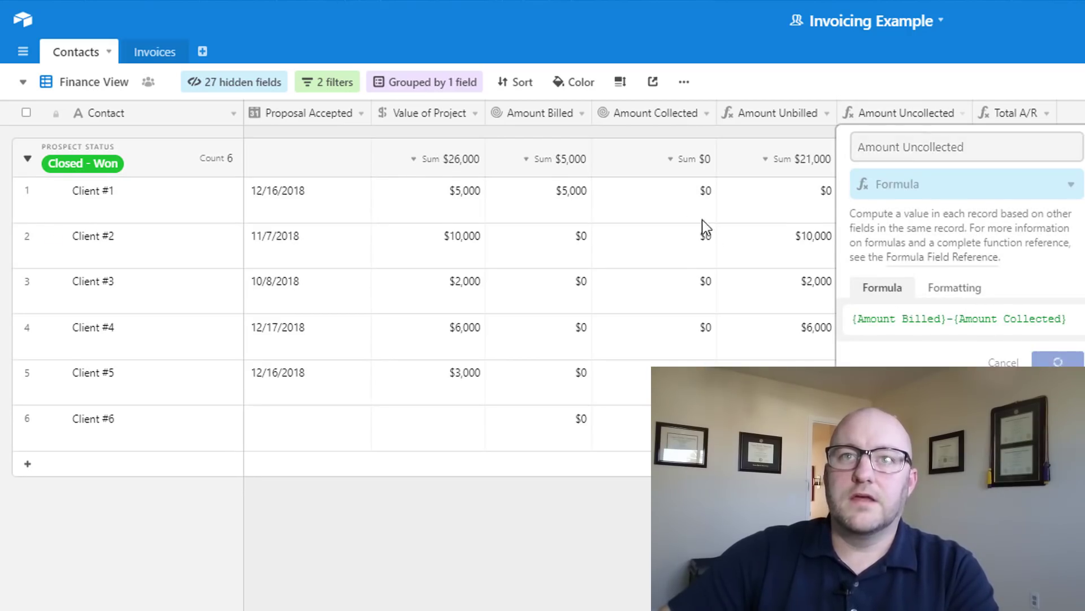
pyautogui.click(675, 205)
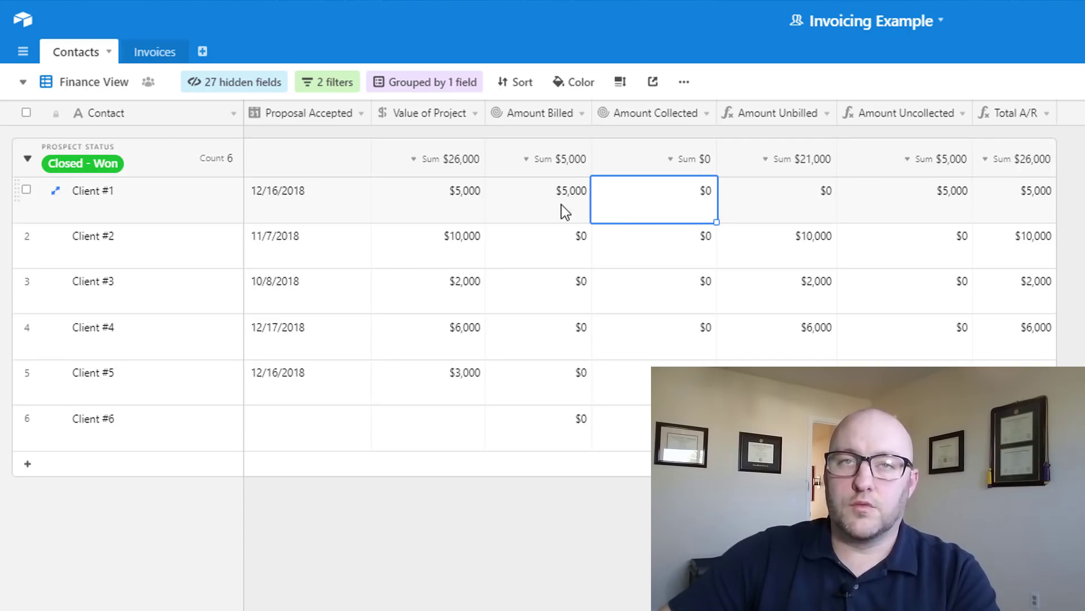
pyautogui.click(926, 209)
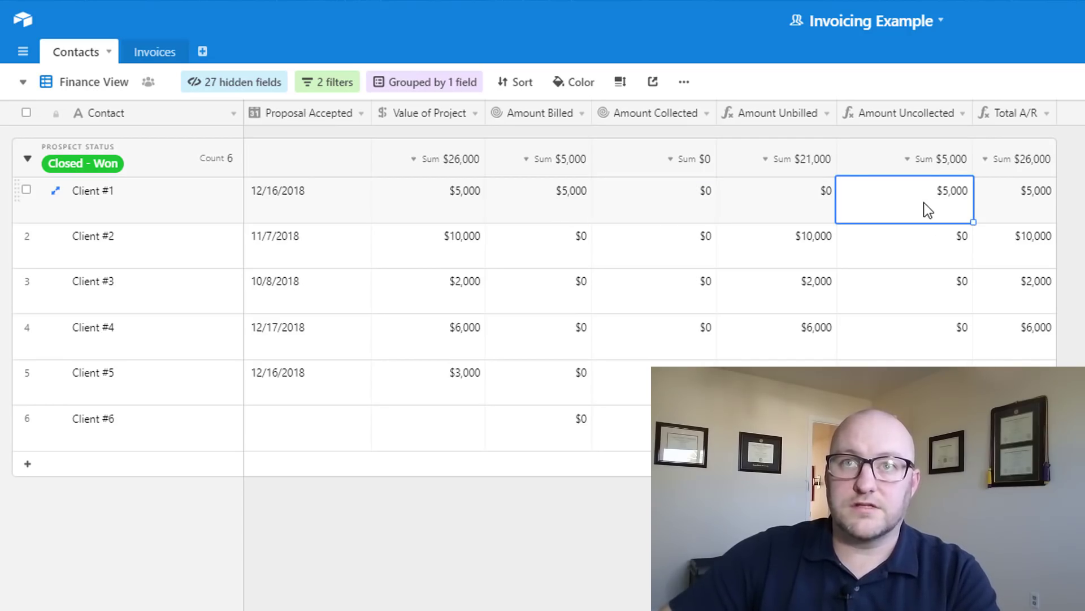
pyautogui.click(1045, 116)
pyautogui.click(1006, 138)
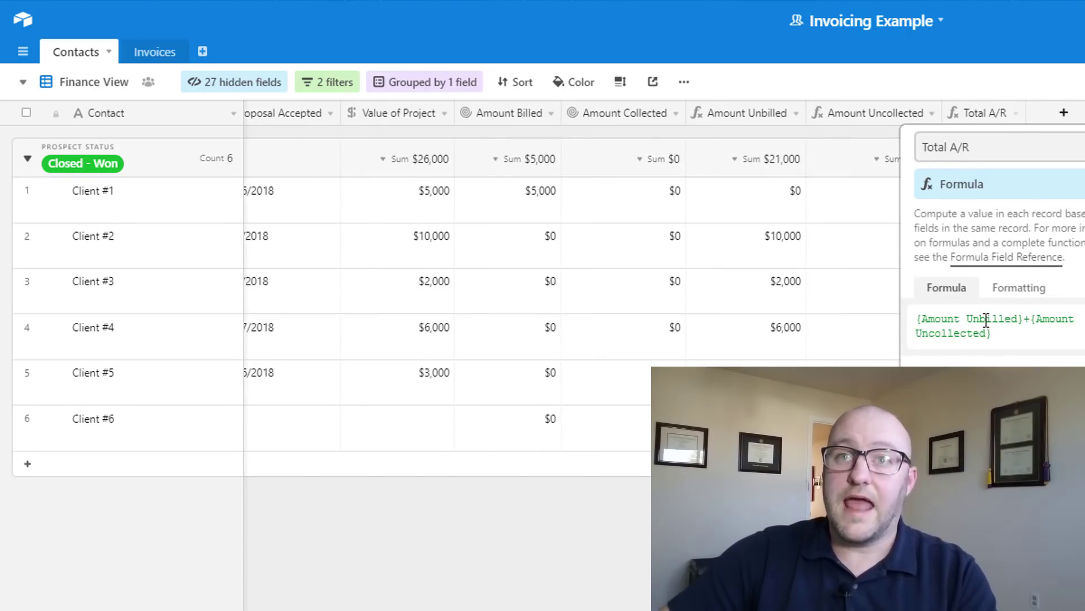
pyautogui.press('Return')
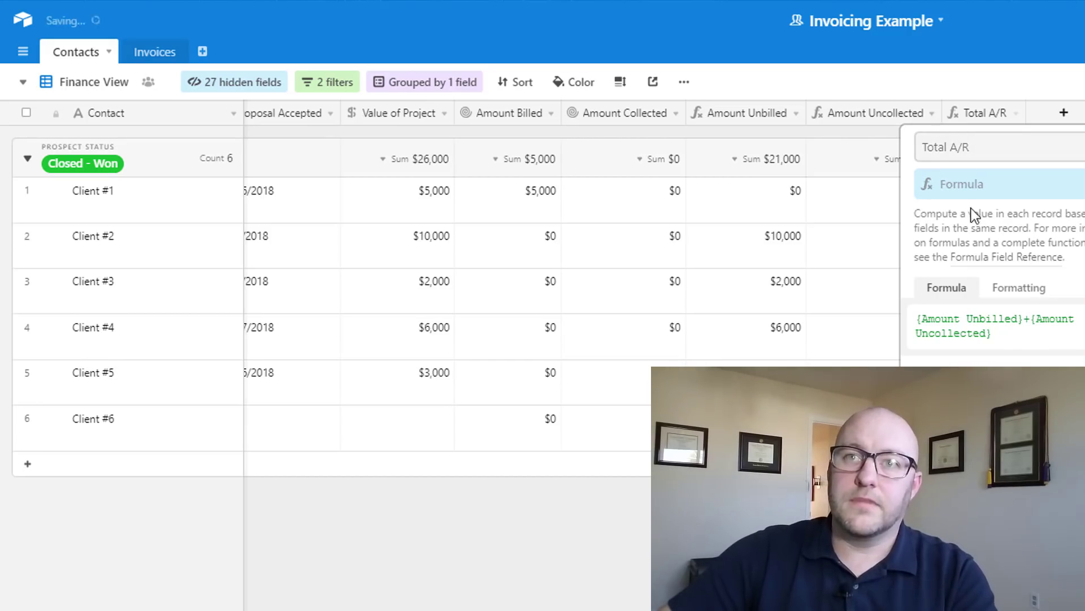
pyautogui.click(976, 205)
pyautogui.press('Left')
pyautogui.press('Left')
pyautogui.press('Left')
pyautogui.press('Left')
pyautogui.press('Left')
pyautogui.press('Left')
pyautogui.press('Left')
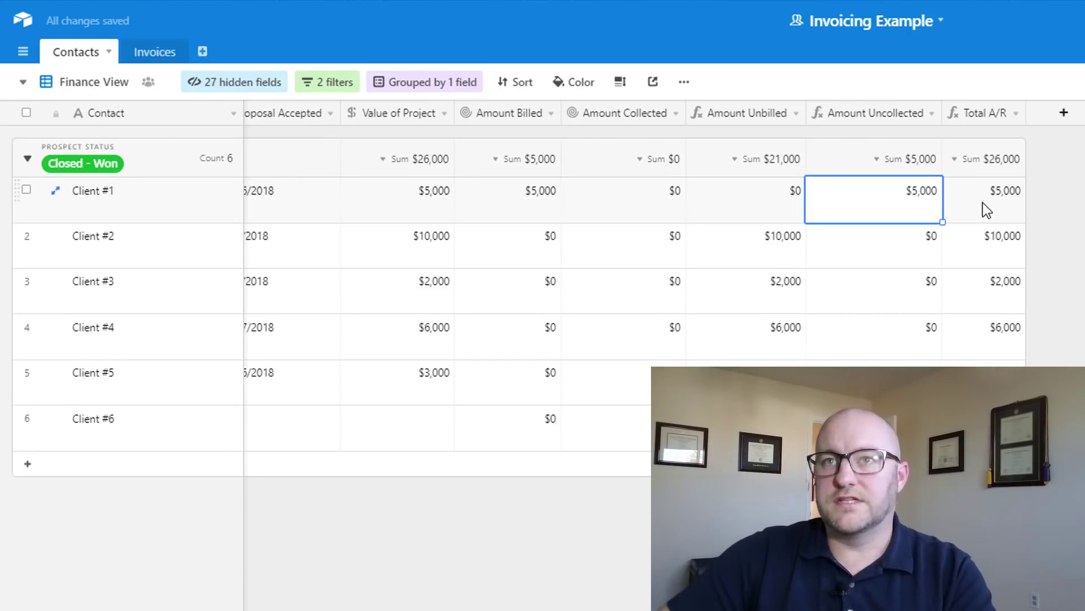
# Mark invoice 1005 paid $5,000 on 12/16/2018, then go back to Contacts.
pyautogui.click(163, 57)
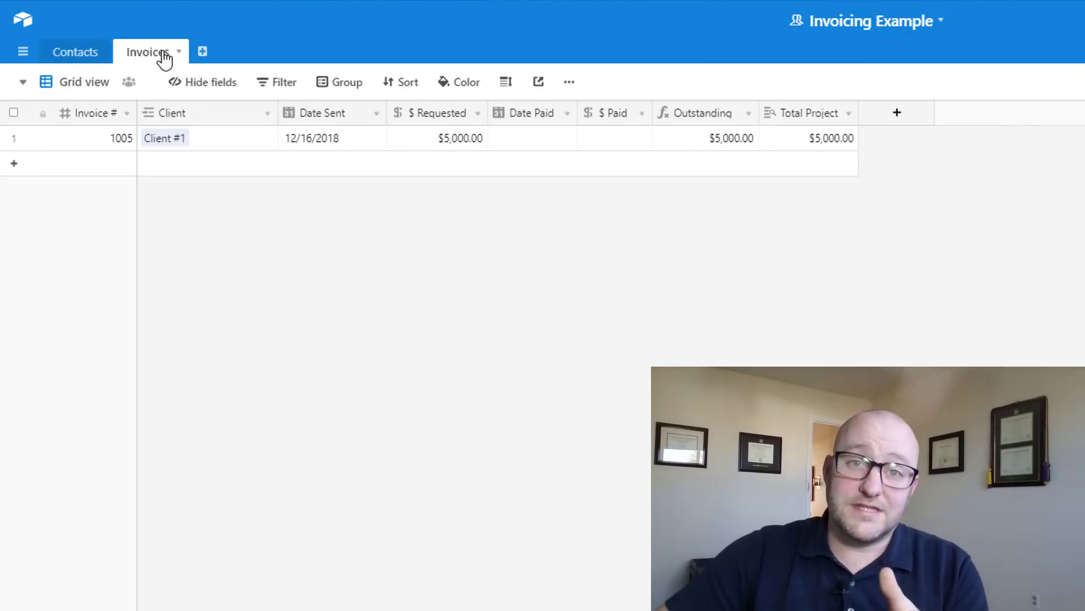
pyautogui.click(544, 140)
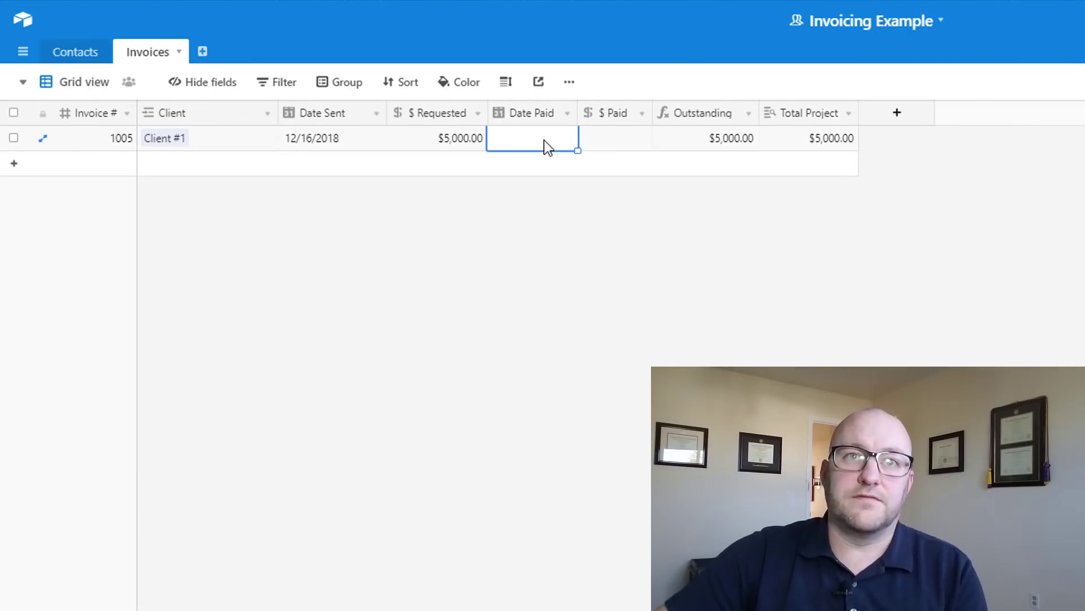
pyautogui.click(544, 140)
pyautogui.click(509, 269)
pyautogui.click(606, 139)
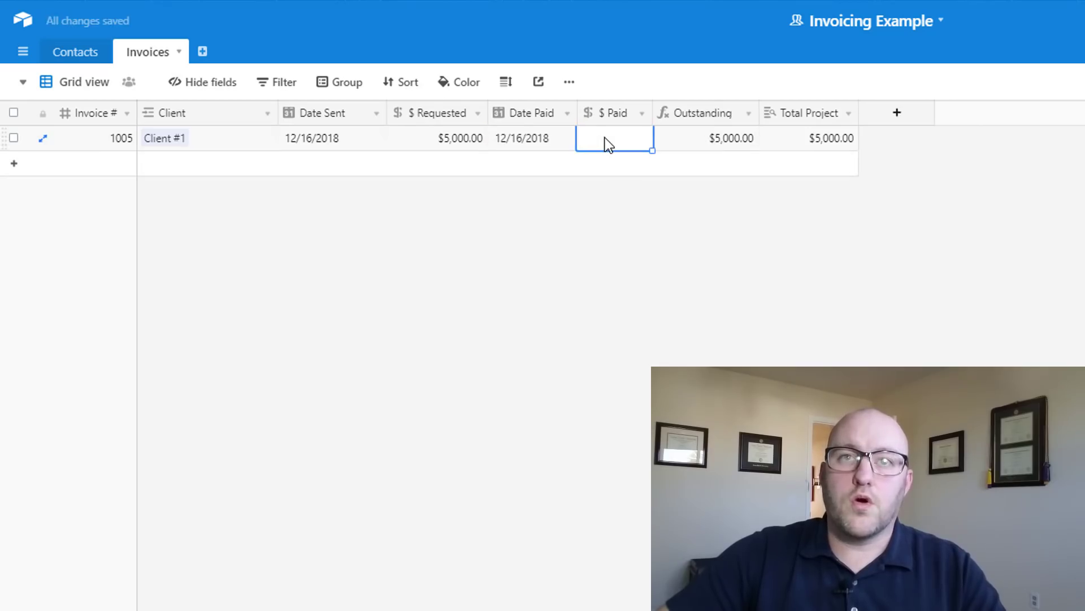
pyautogui.write('5000')
pyautogui.click(518, 322)
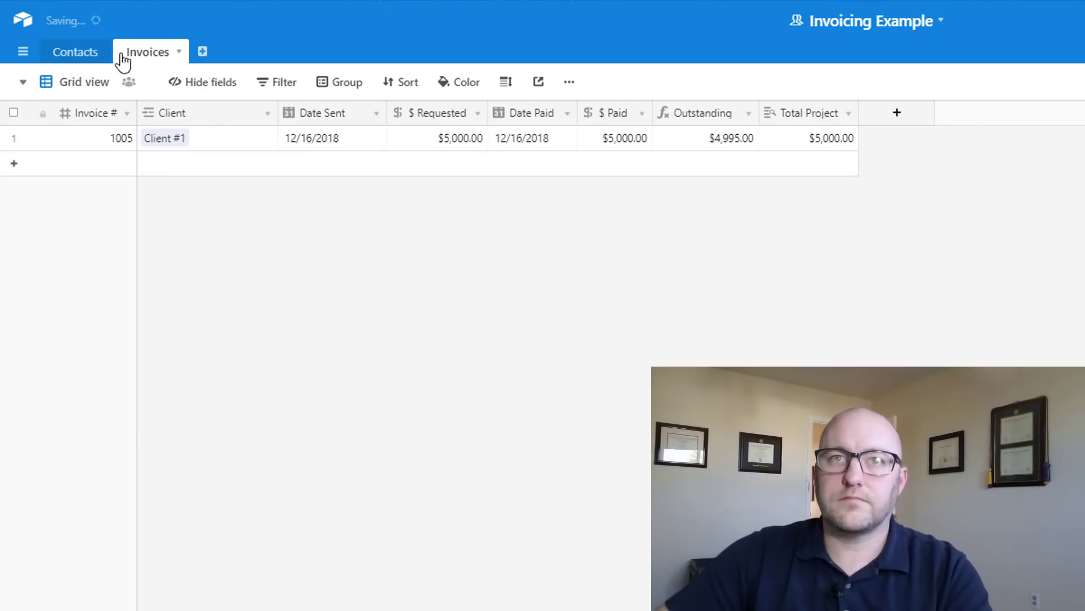
pyautogui.click(93, 55)
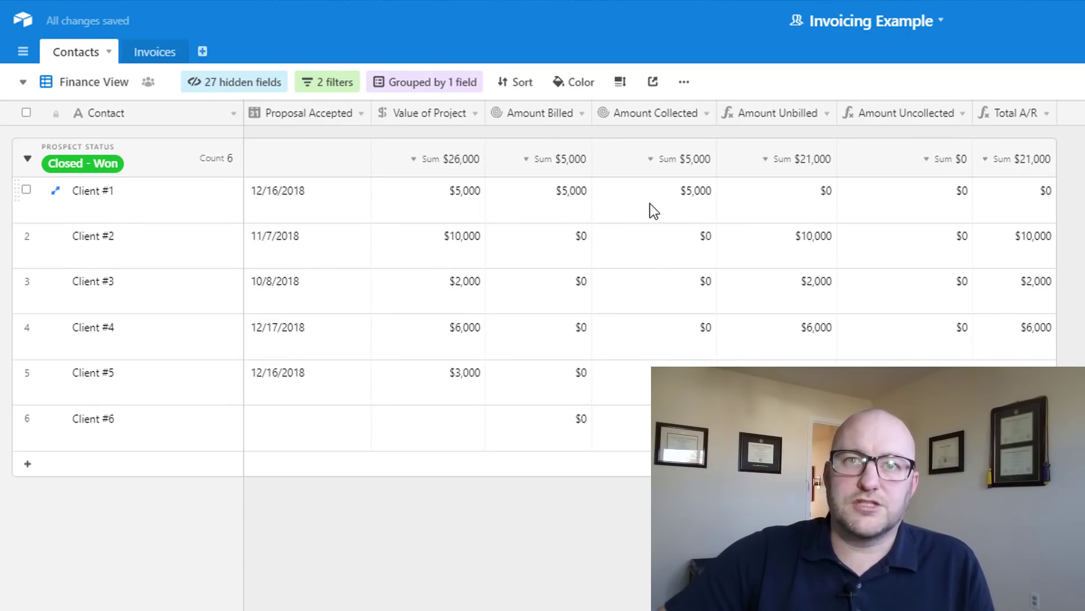
pyautogui.click(539, 213)
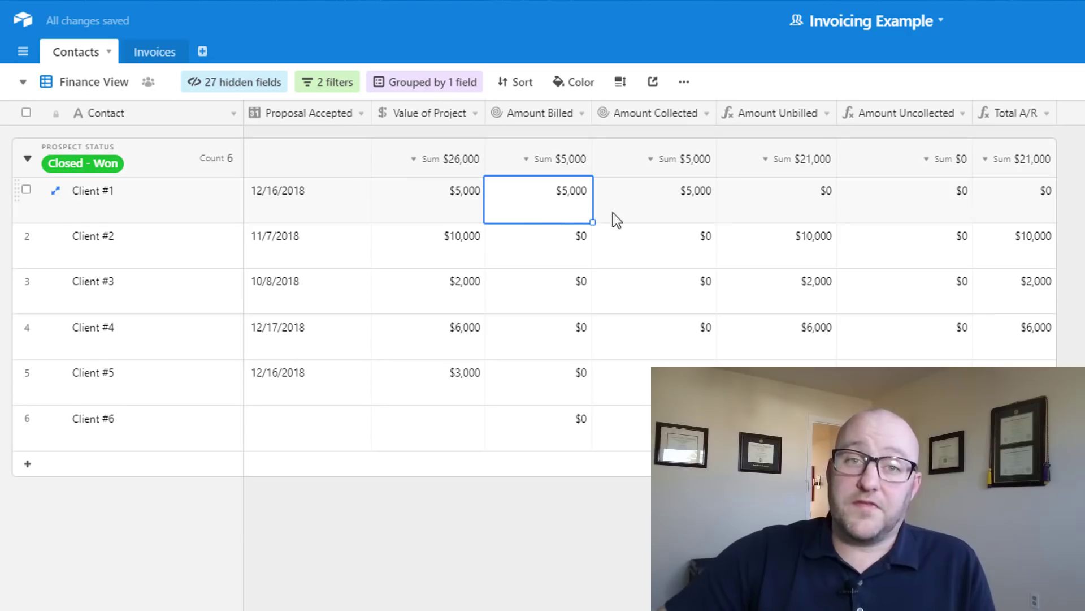
pyautogui.click(681, 207)
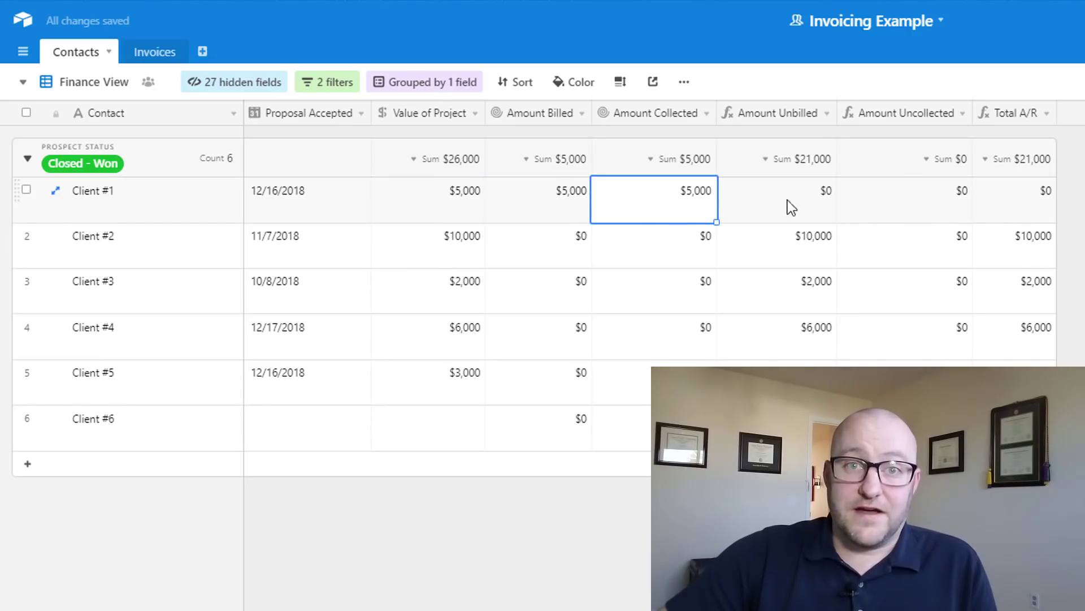
pyautogui.click(797, 211)
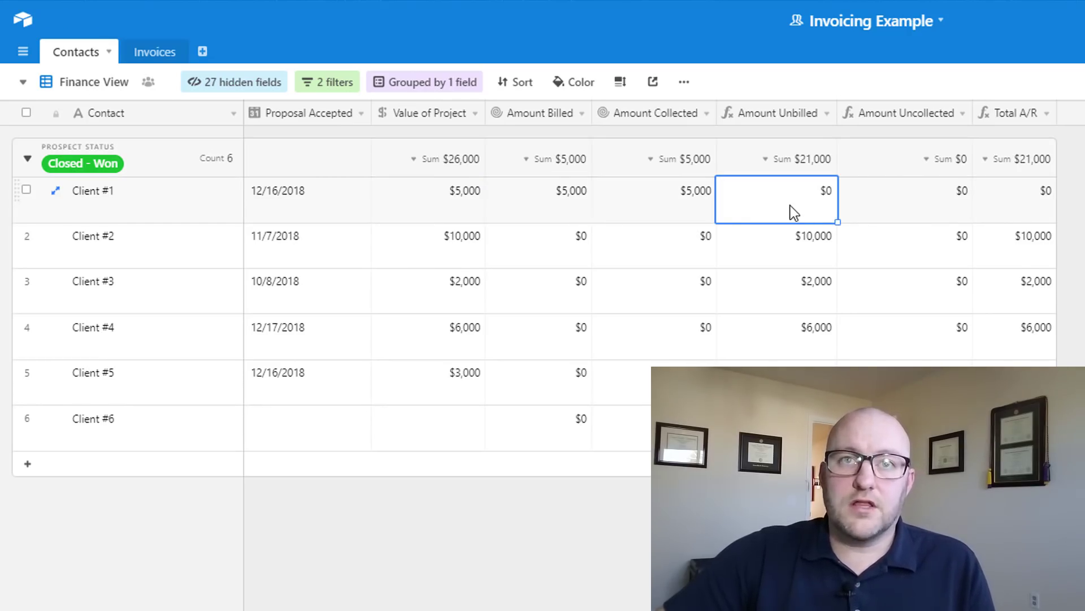
pyautogui.click(917, 199)
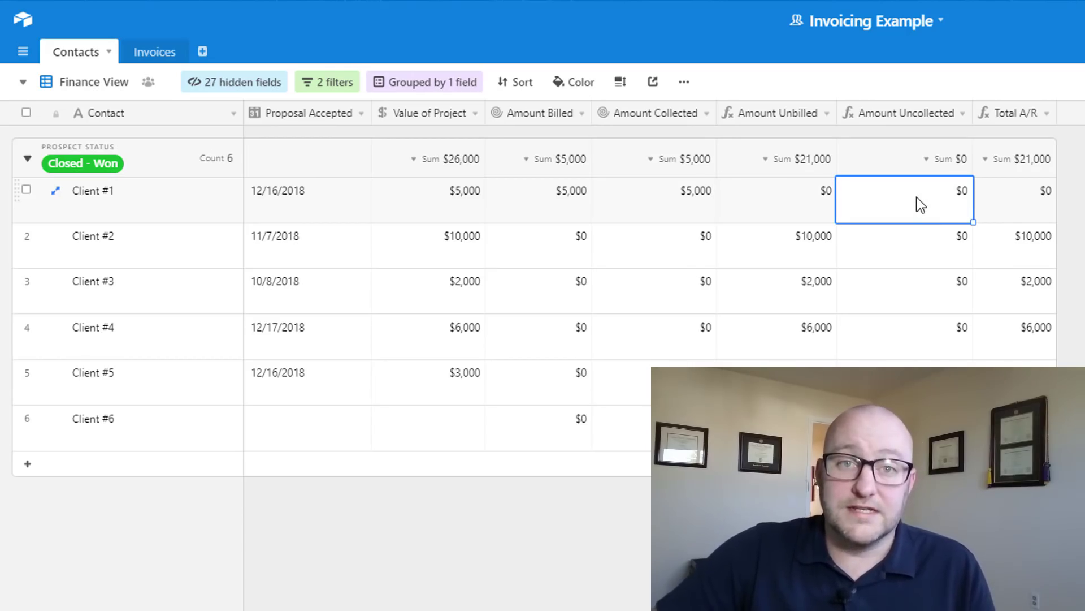
pyautogui.click(1012, 208)
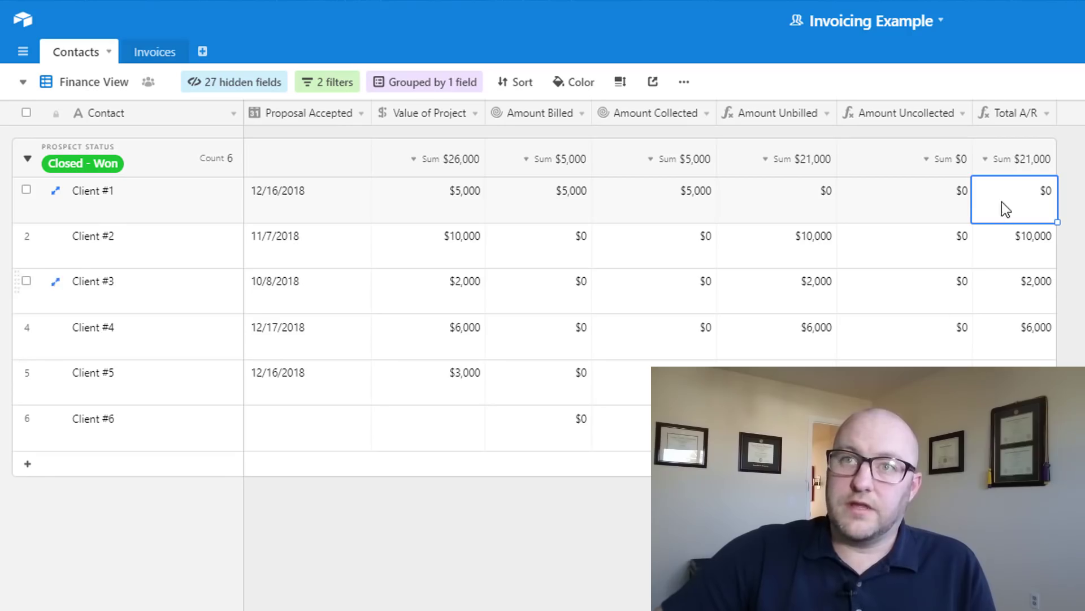
pyautogui.moveTo(1019, 195); pyautogui.dragTo(1018, 418)
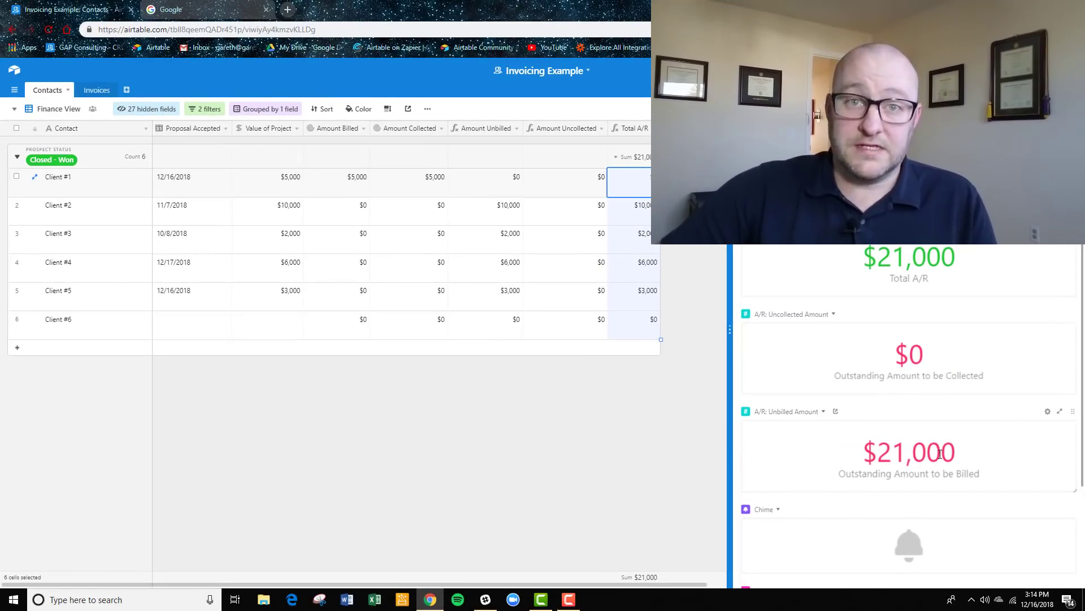
# Add invoices 1006 and 1007, linked to Client #2 and Client #3.
pyautogui.scroll(1, 905, 453)
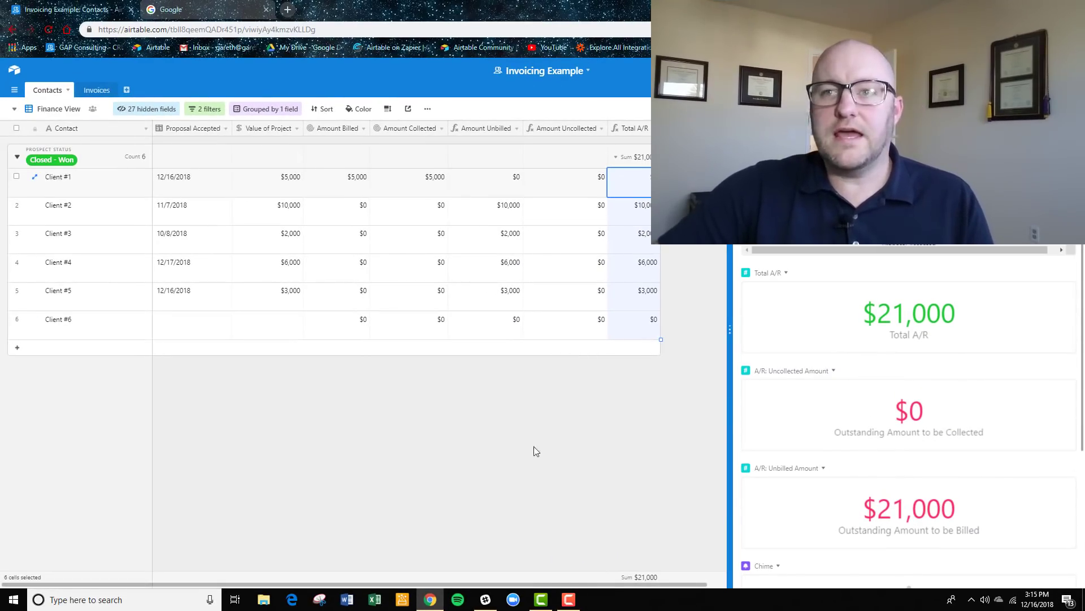
pyautogui.click(94, 90)
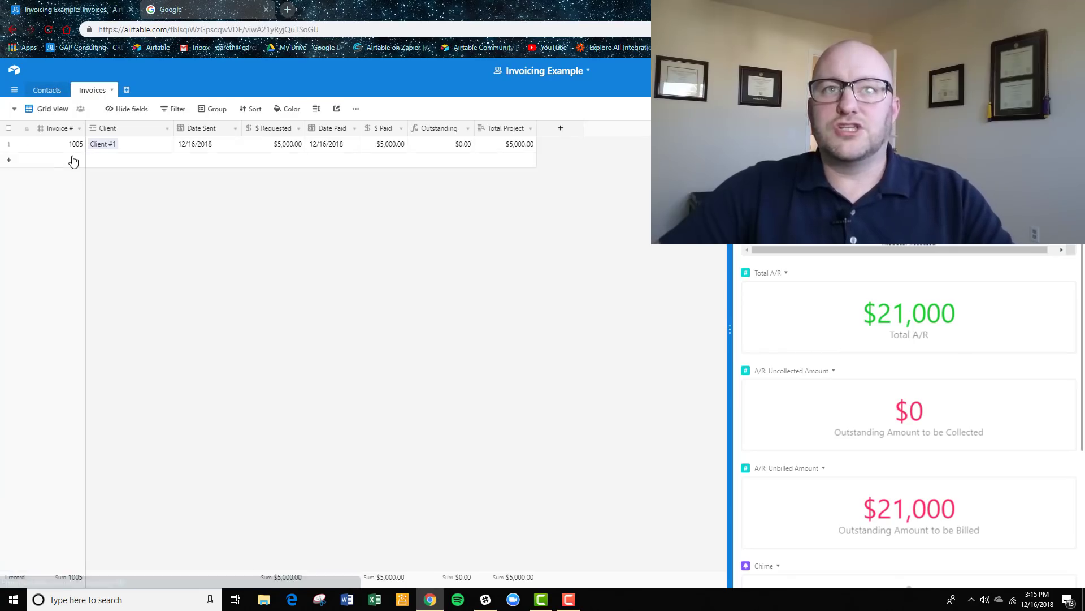
pyautogui.click(73, 161)
pyautogui.write('100')
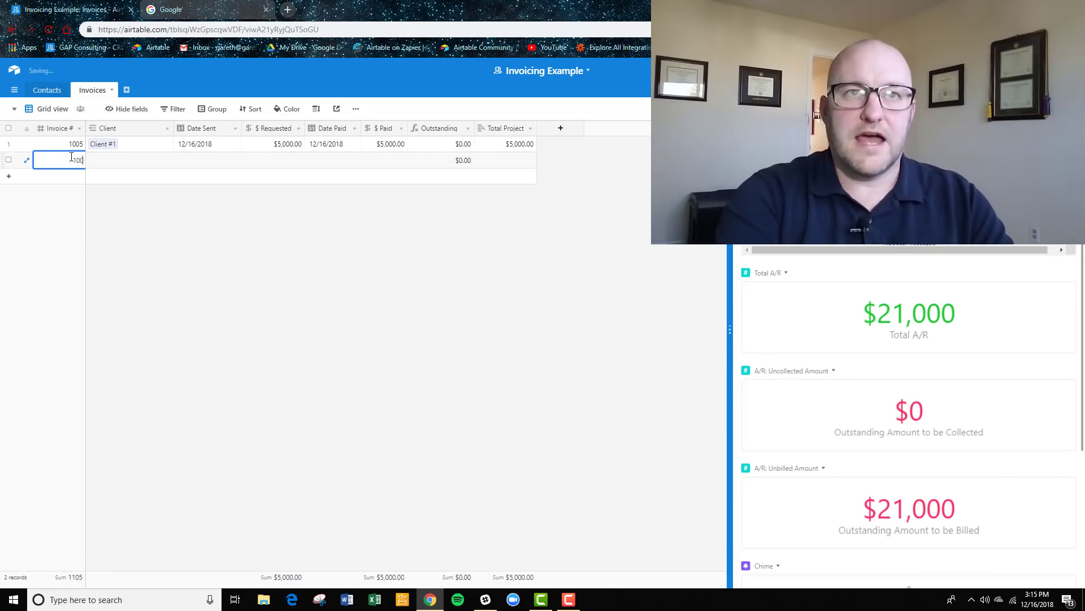
pyautogui.write('6')
pyautogui.press('Tab')
pyautogui.write('Cli')
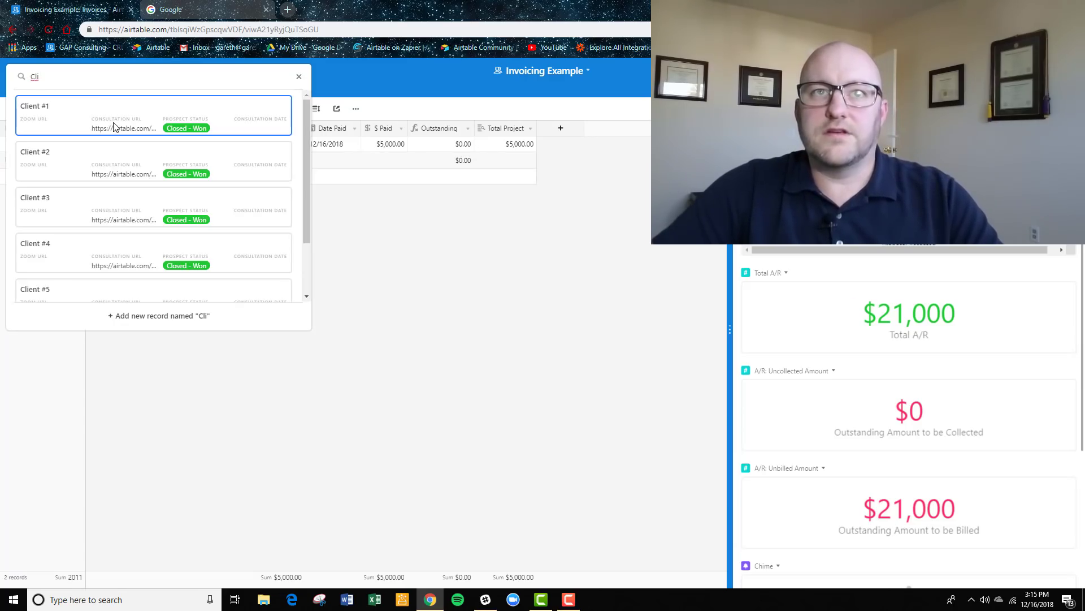
pyautogui.click(68, 167)
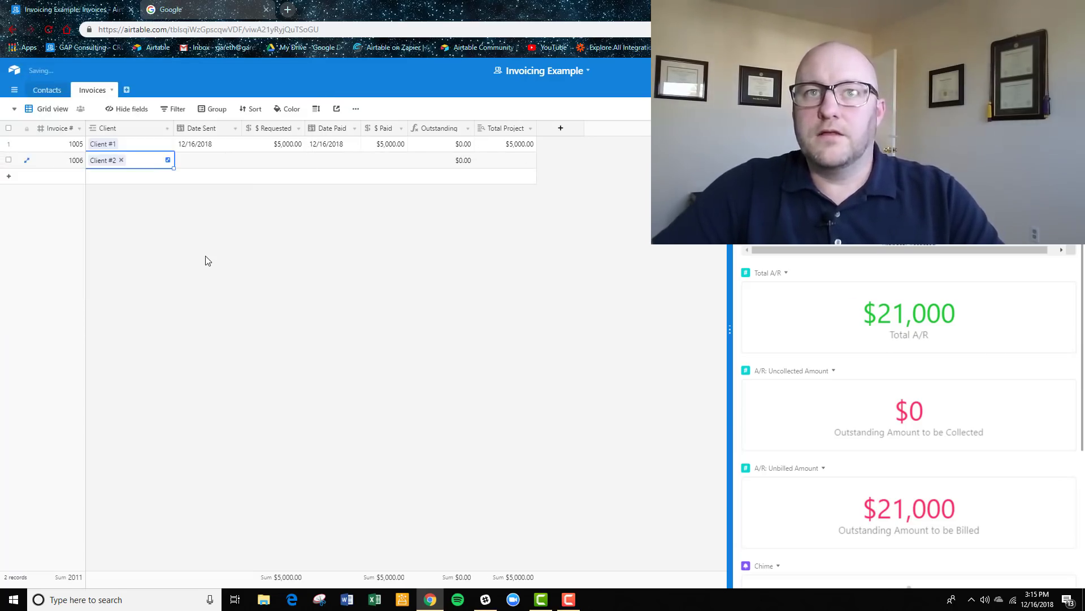
pyautogui.click(115, 179)
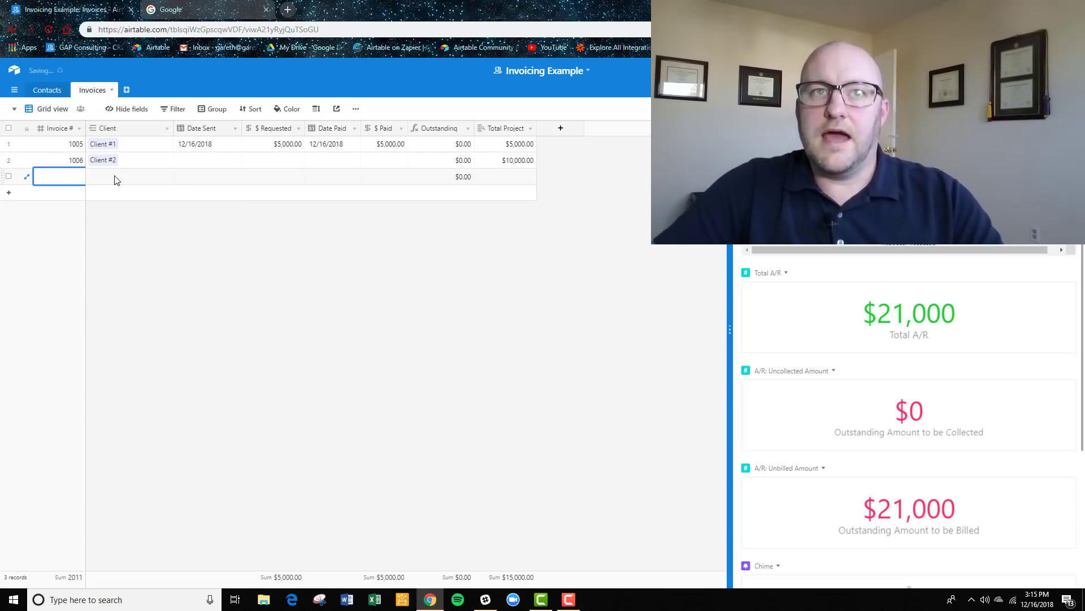
pyautogui.click(114, 179)
pyautogui.write('cli')
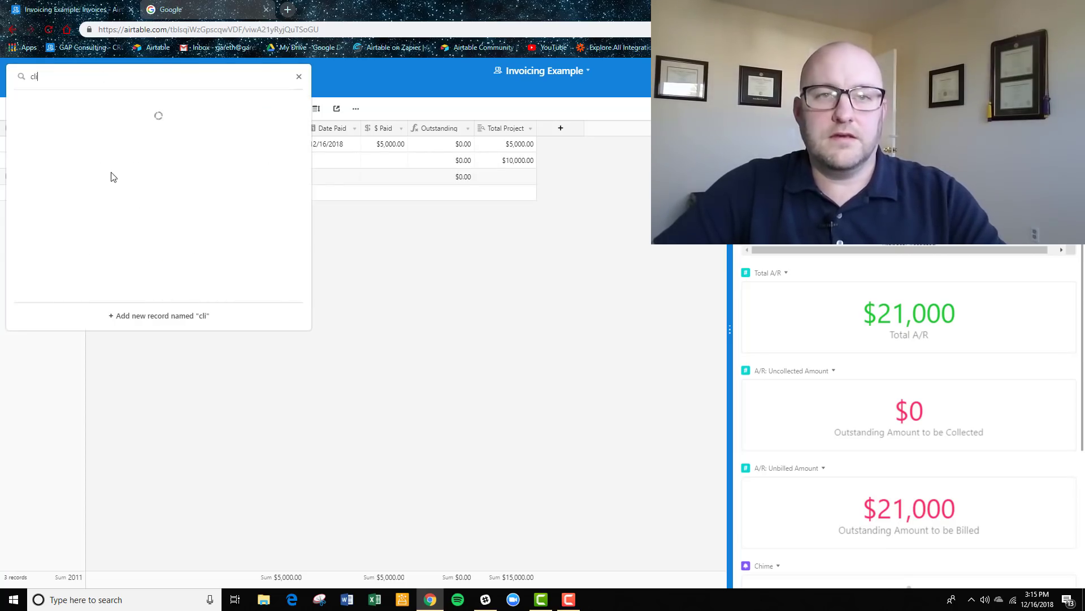
pyautogui.click(63, 197)
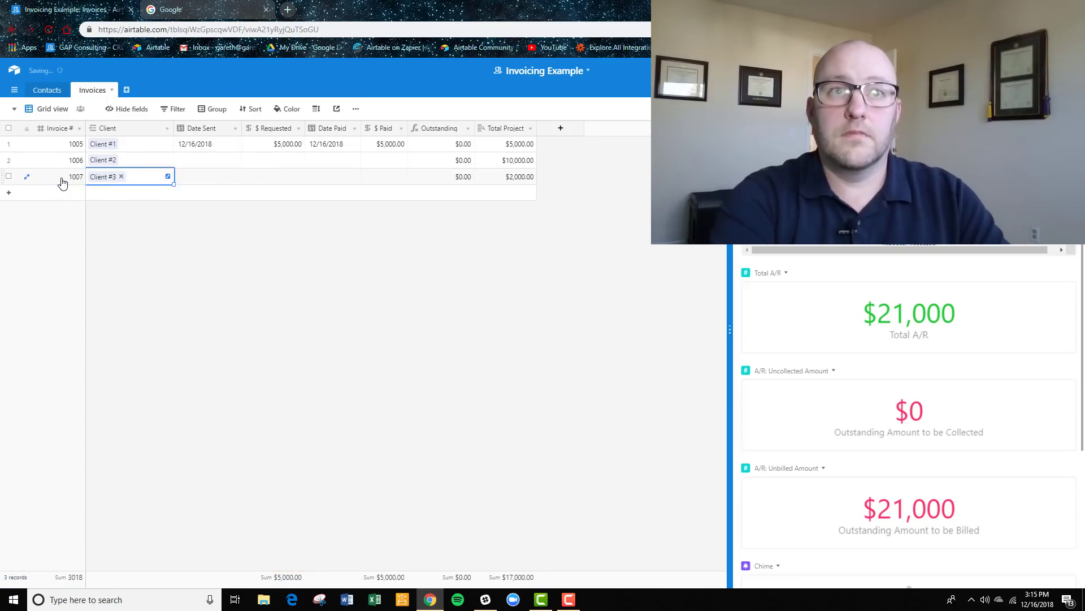
# Enter $2,000 as the requested amount for invoices 1006 and 1007.
pyautogui.press('Right')
pyautogui.press('Right')
pyautogui.press('Up')
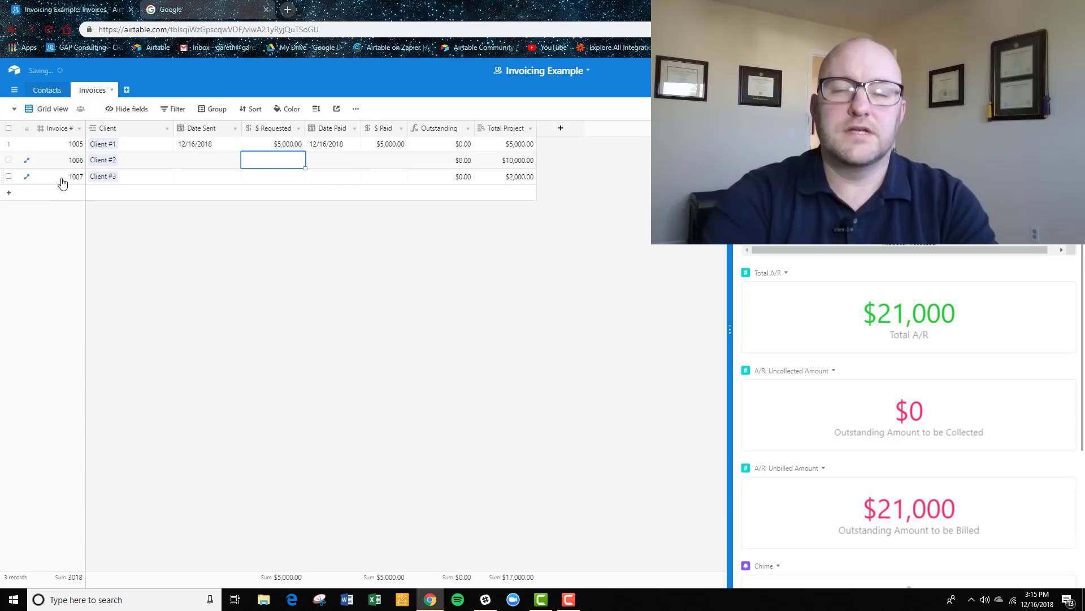
pyautogui.write('2000')
pyautogui.press('Return')
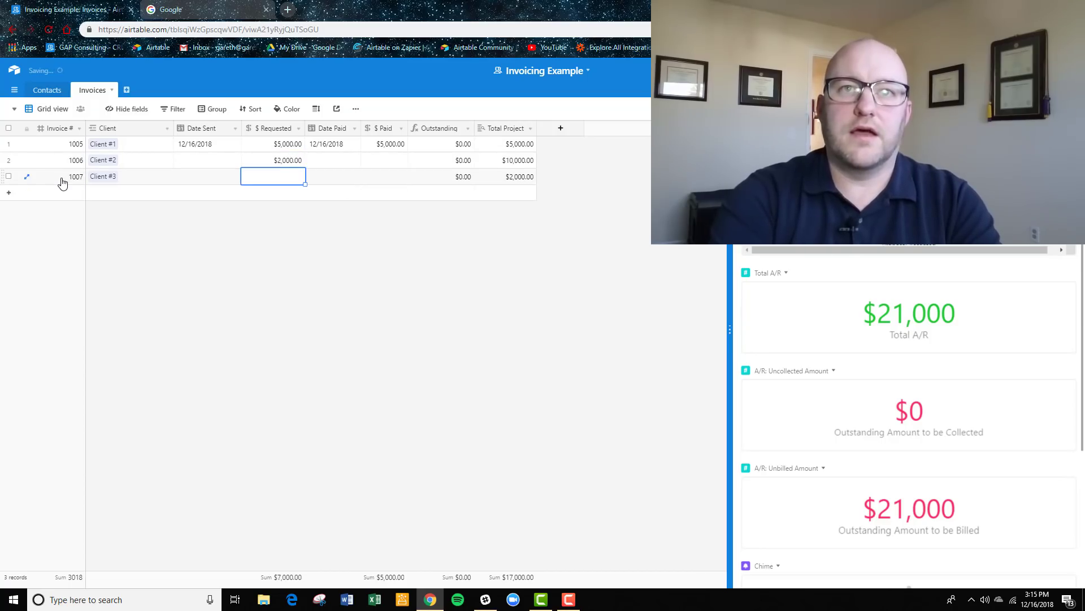
pyautogui.write('2000')
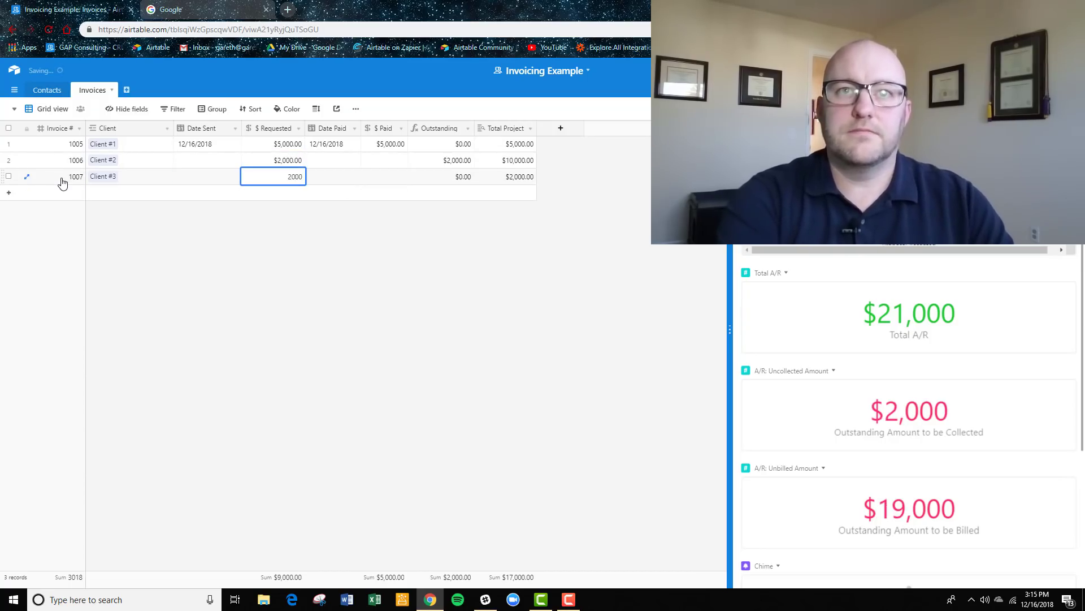
pyautogui.press('Return')
# Copy the 12/16/2018 sent date into both new invoices' Date Sent.
pyautogui.press('Left')
pyautogui.press('Left')
pyautogui.press('Up')
pyautogui.press('Right')
pyautogui.press('Up')
pyautogui.hotkey('ctrl', 'c')
pyautogui.press('Down')
pyautogui.hotkey('ctrl', 'v')
pyautogui.press('Down')
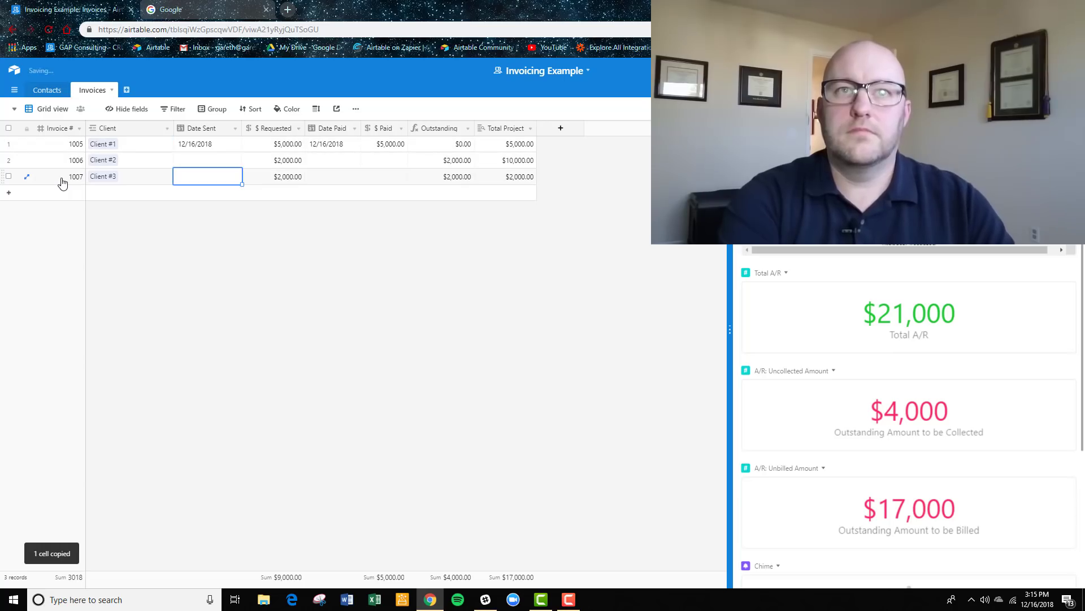
pyautogui.hotkey('ctrl', 'v')
pyautogui.press('Right')
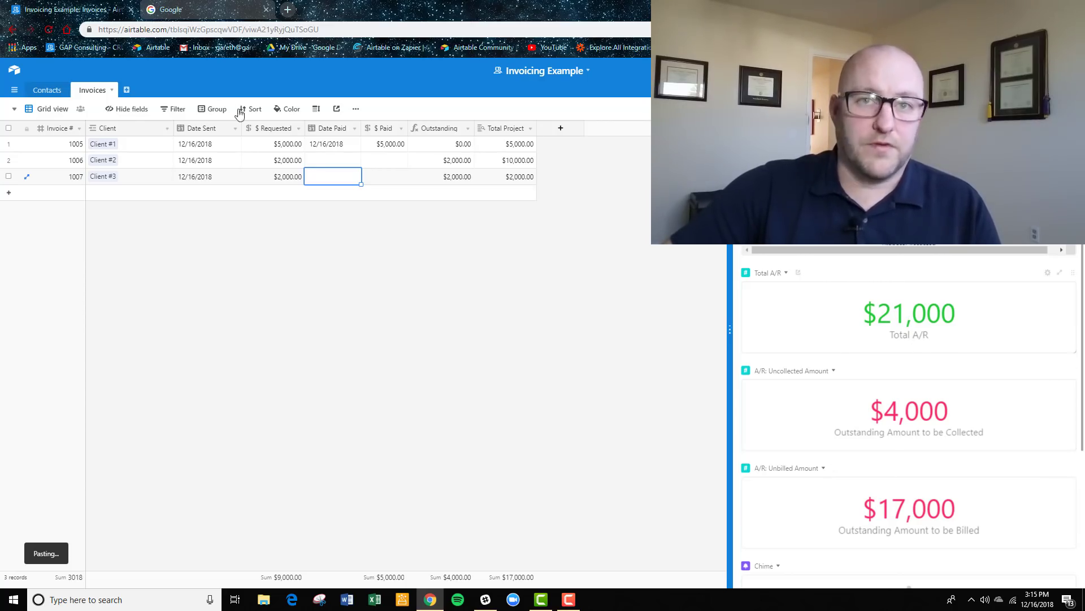
# Return to the Contacts Finance View showing $17,000 unbilled and $4,000 uncollected.
pyautogui.click(49, 90)
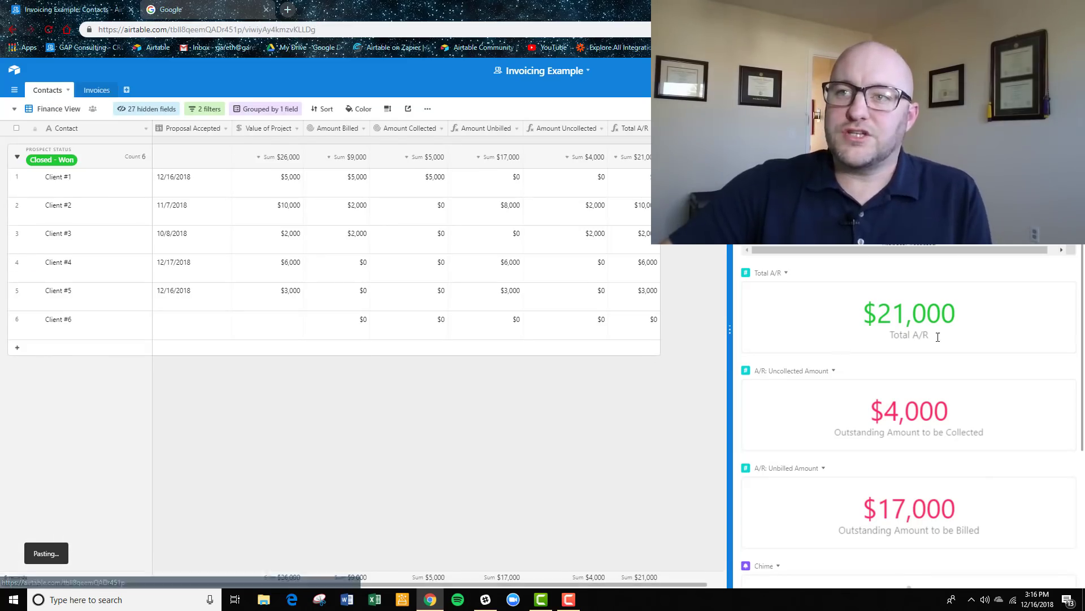